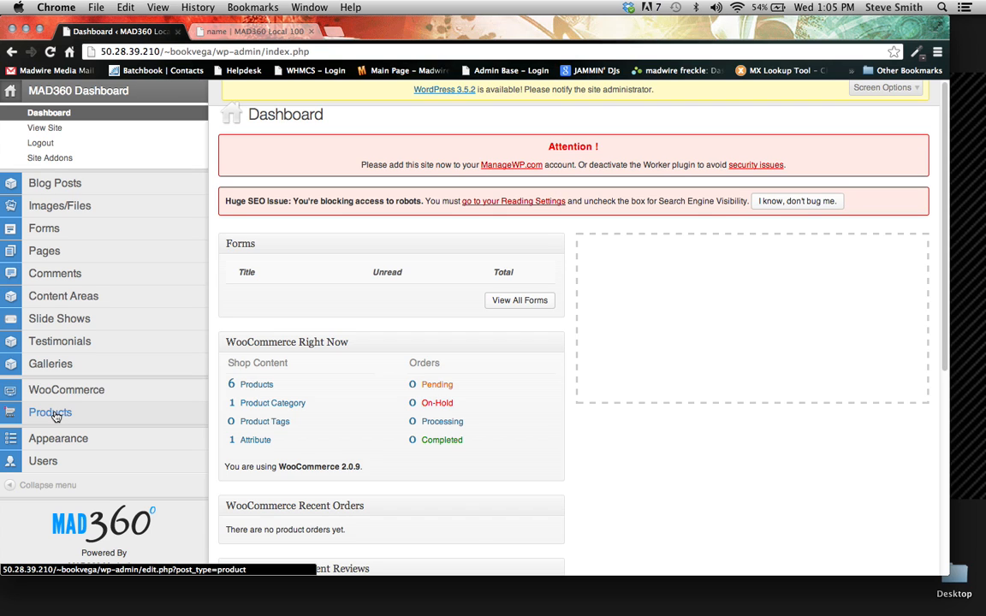
- Start a new product in the products area and name it "product name"
{"action": "left_click", "coordinate": [54, 413]}
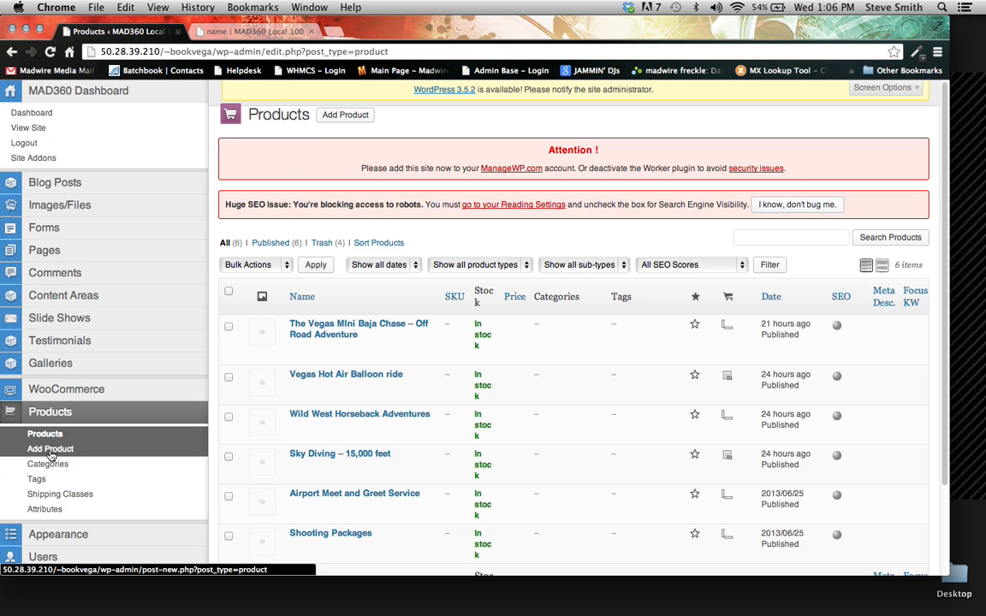
{"action": "left_click", "coordinate": [49, 454]}
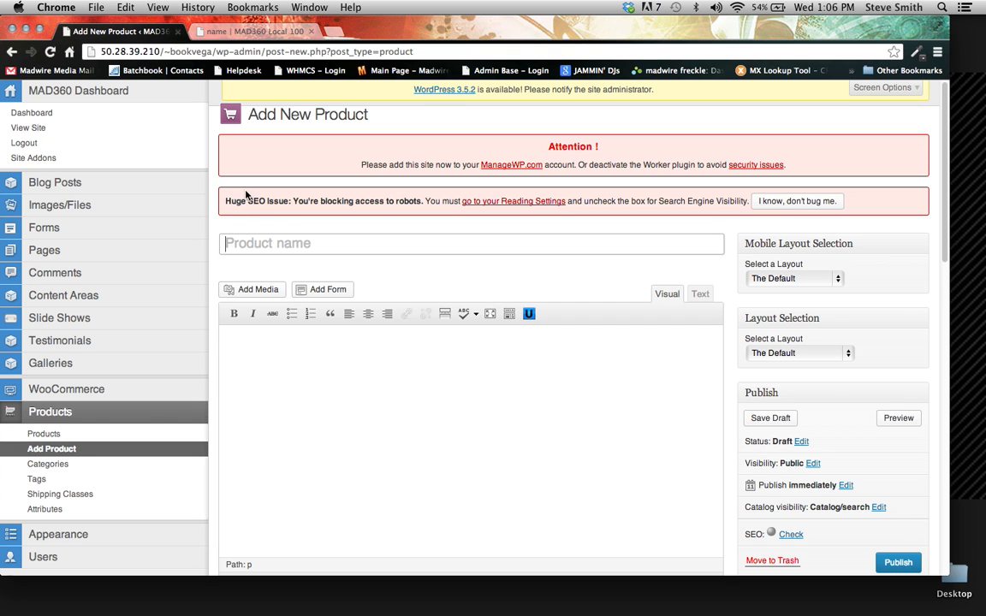
{"action": "left_click", "coordinate": [245, 245]}
{"action": "type", "text": "pro"}
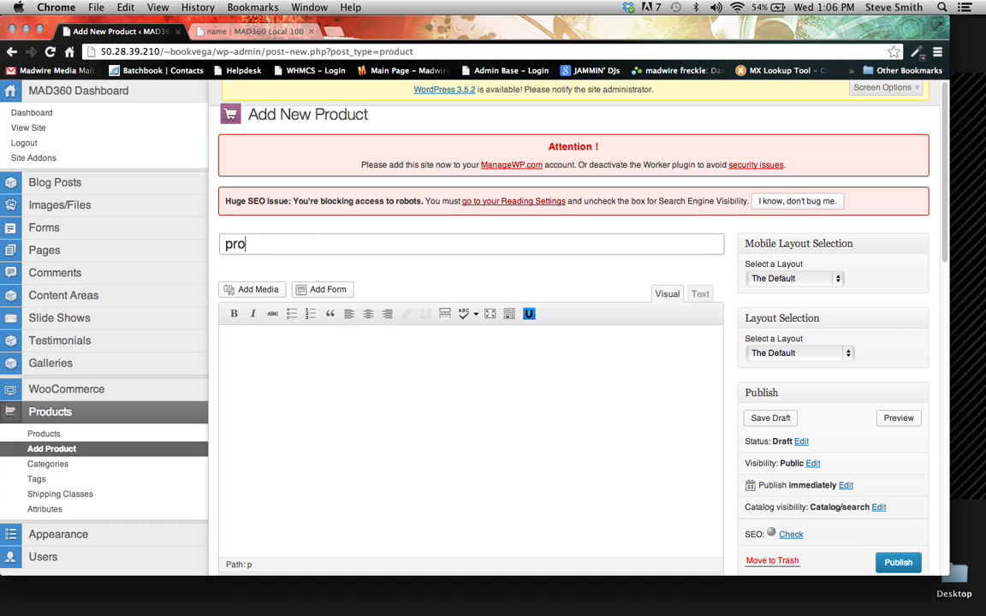
{"action": "type", "text": "duct name"}
- Enter "this is your description" as the product's main description
{"action": "left_click", "coordinate": [249, 337]}
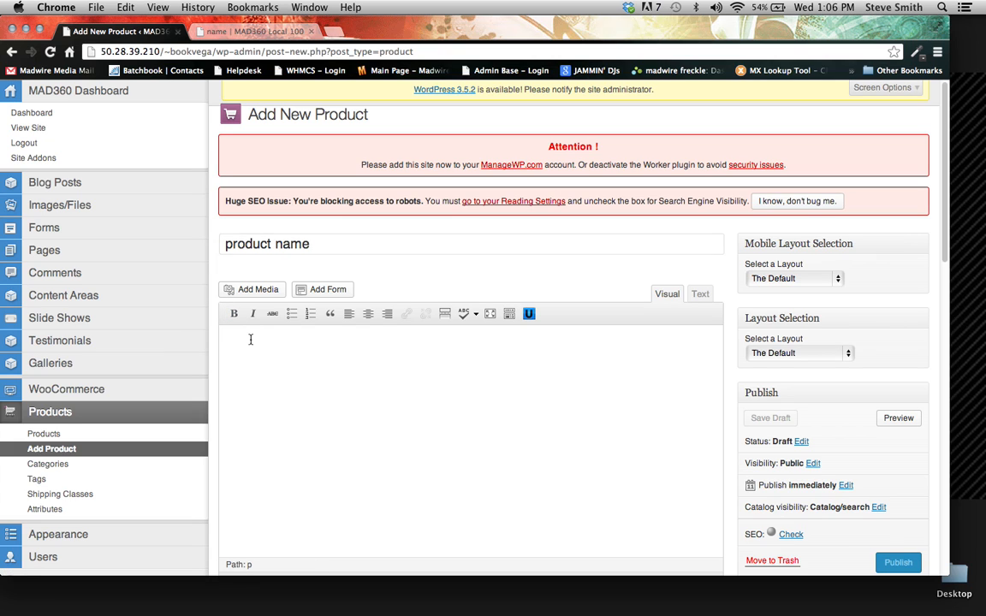
{"action": "type", "text": "this "}
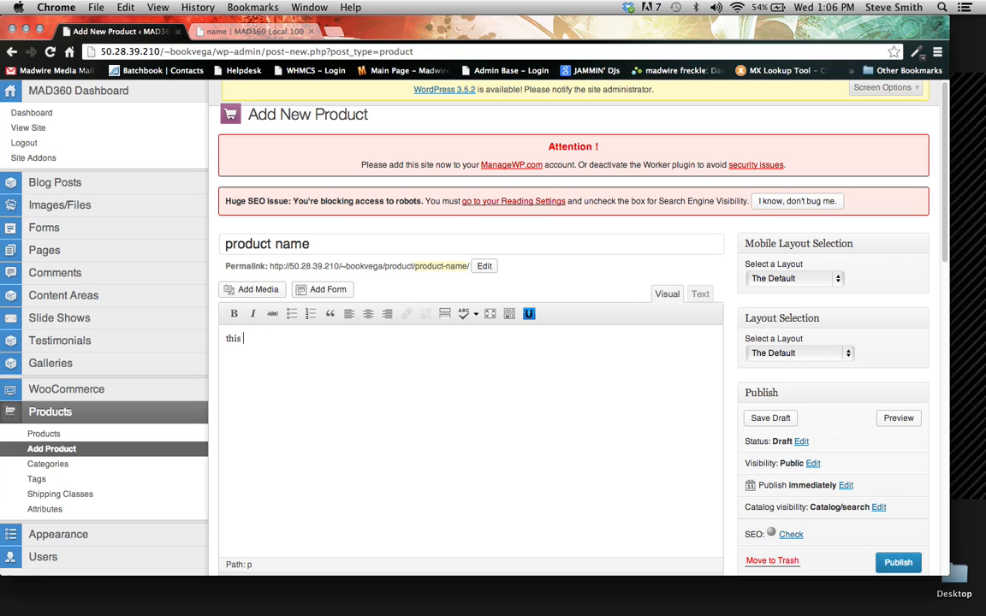
{"action": "type", "text": "is your description"}
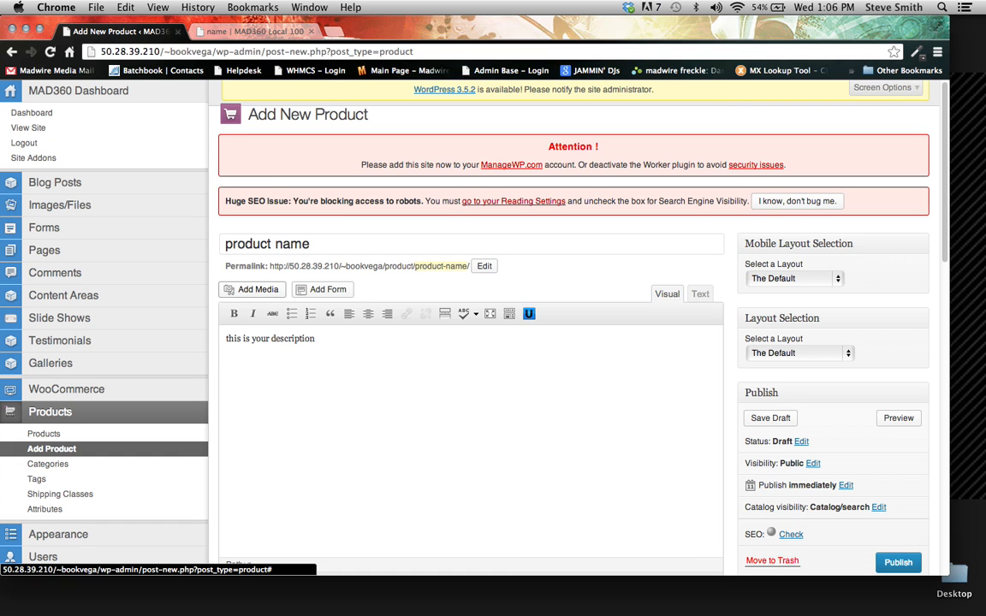
- Insert the balloon picture Greatpic2.jpg from the media library into the description, and delete it again
{"action": "left_click", "coordinate": [259, 291]}
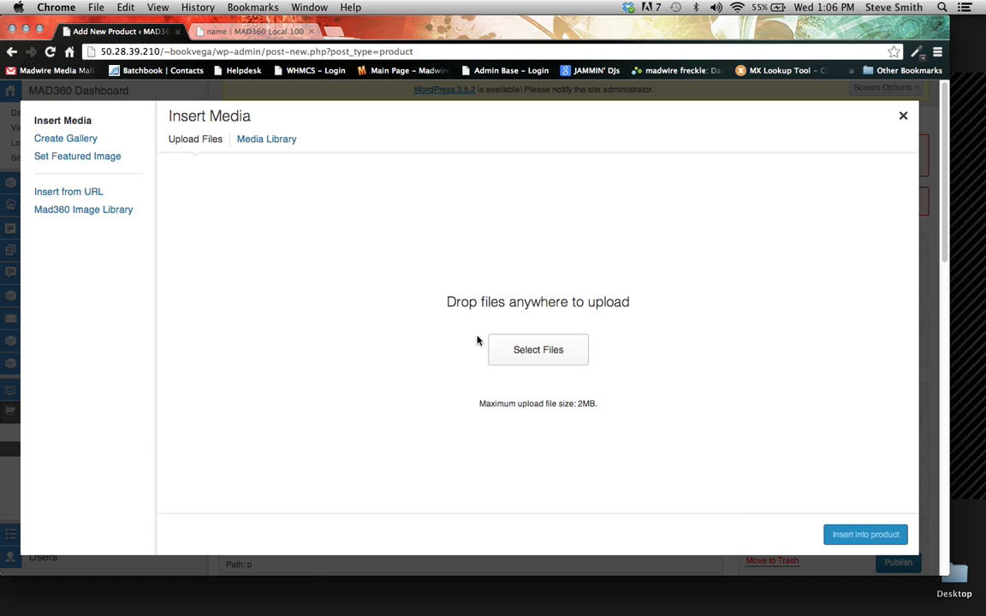
{"action": "left_click", "coordinate": [248, 141]}
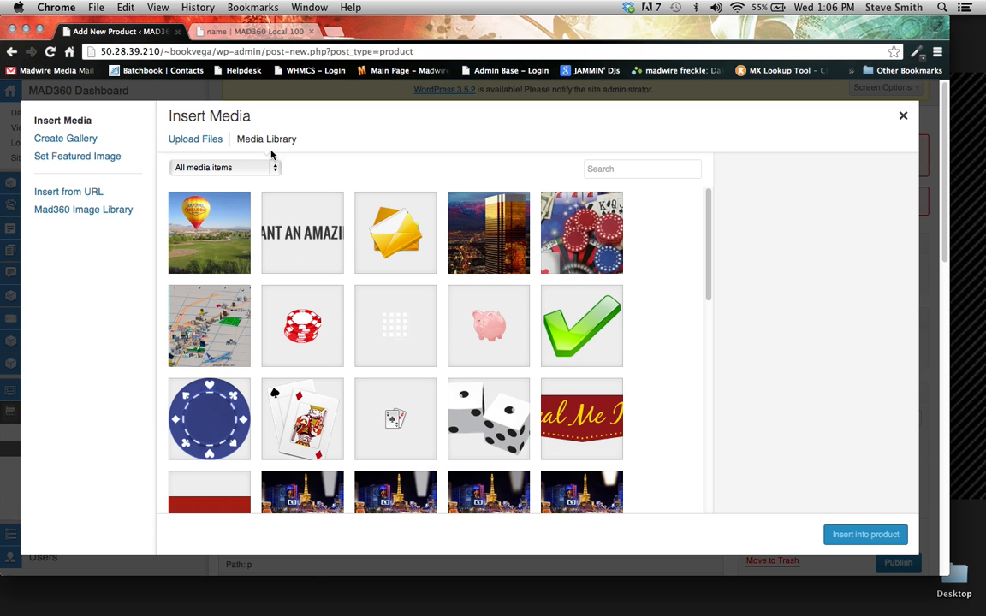
{"action": "left_click", "coordinate": [229, 241]}
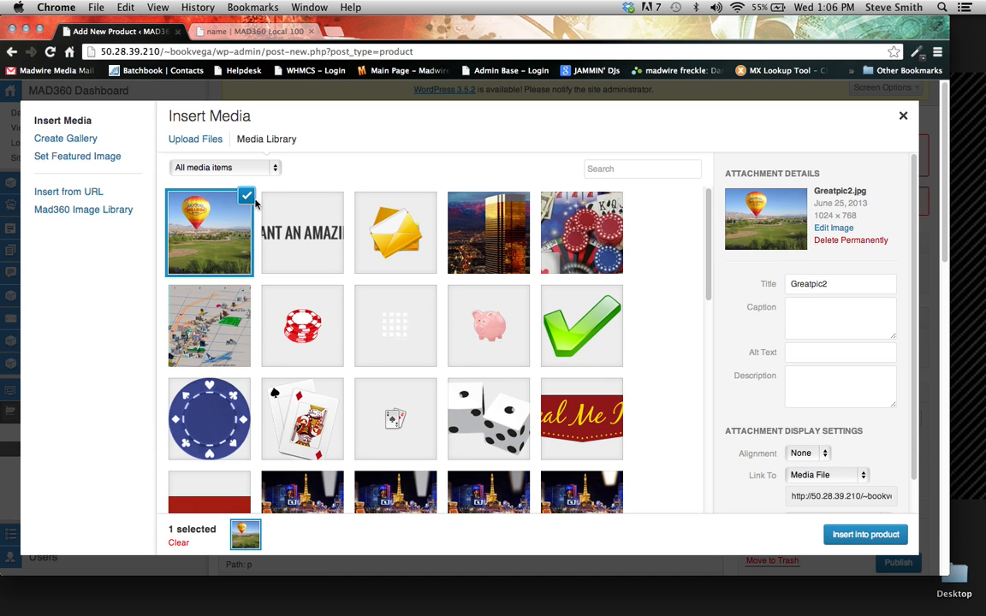
{"action": "left_click", "coordinate": [880, 542]}
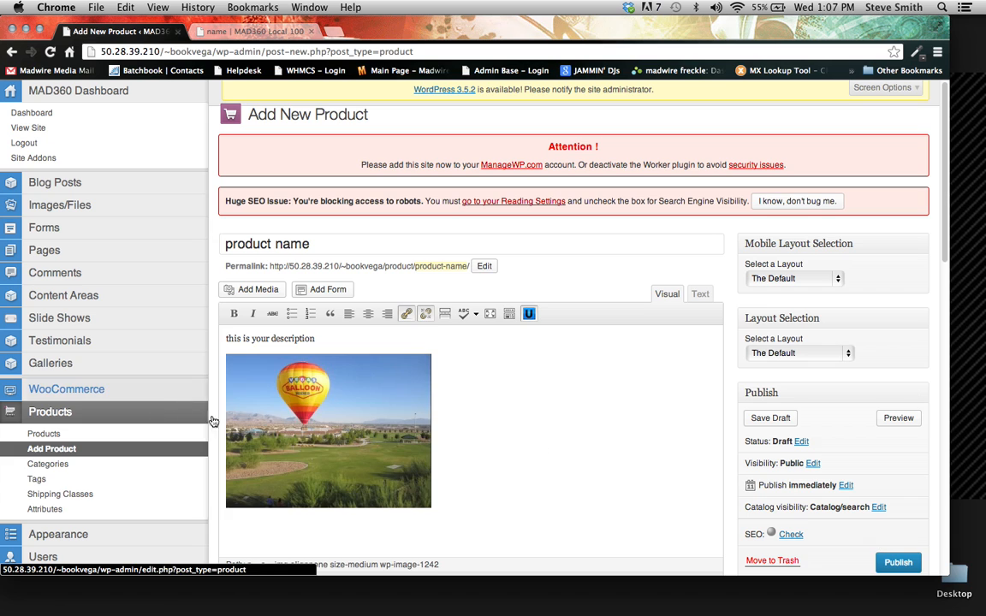
{"action": "key", "text": "BackSpace"}
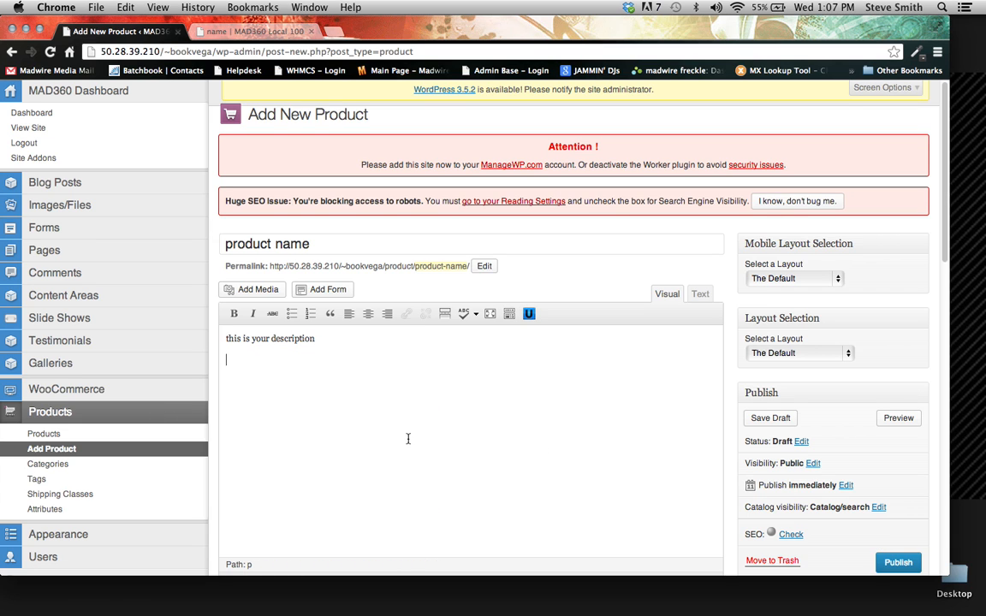
- Expand the product data and schedule the sale price from 2013-06-26 to 2013-06-28
{"action": "scroll", "coordinate": [407, 439], "scroll_direction": "down", "scroll_amount": 5}
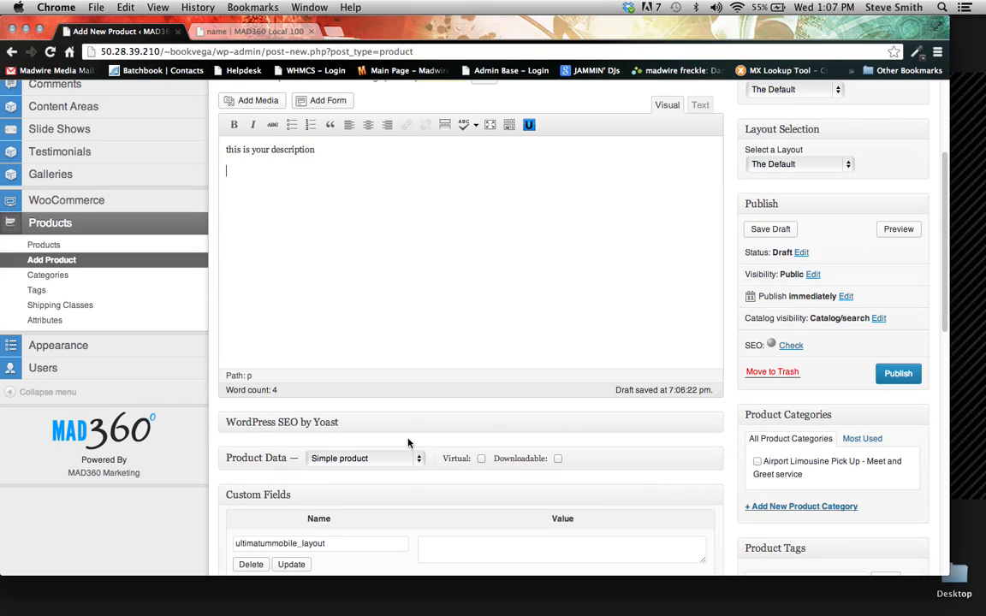
{"action": "scroll", "coordinate": [565, 311], "scroll_direction": "down", "scroll_amount": 2}
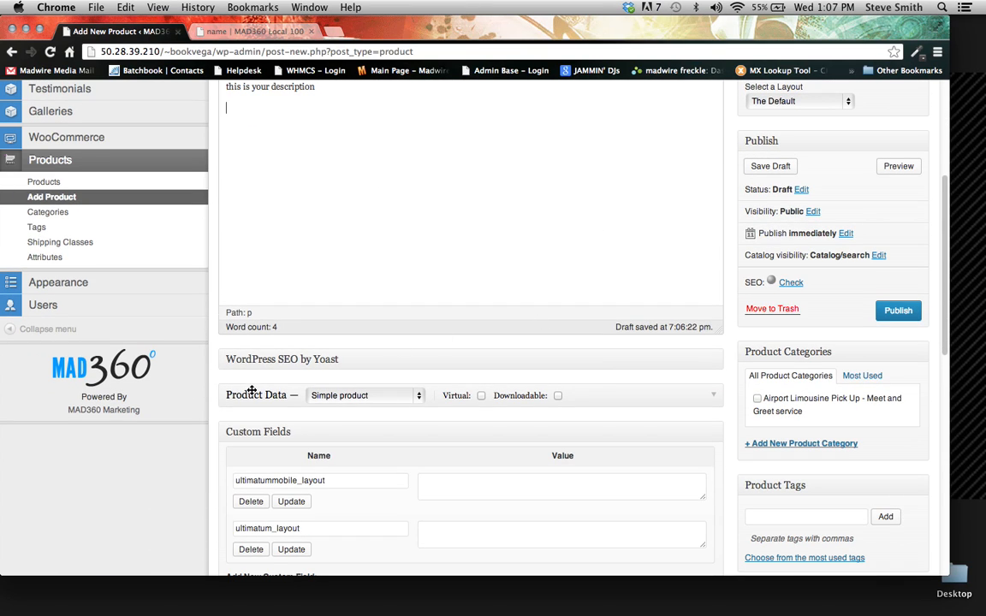
{"action": "left_click", "coordinate": [590, 397]}
{"action": "scroll", "coordinate": [517, 359], "scroll_direction": "down", "scroll_amount": 4}
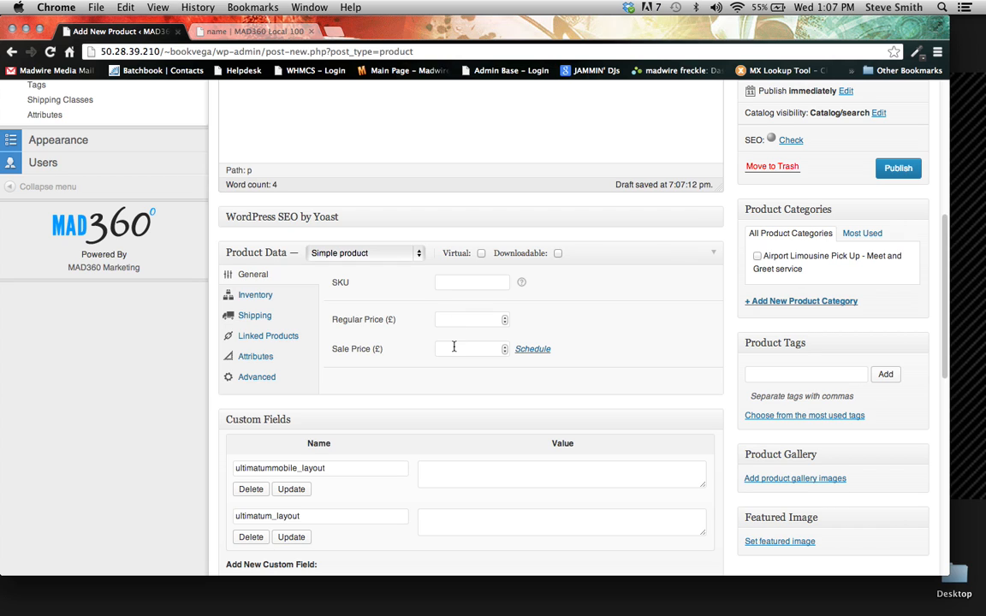
{"action": "left_click", "coordinate": [535, 350]}
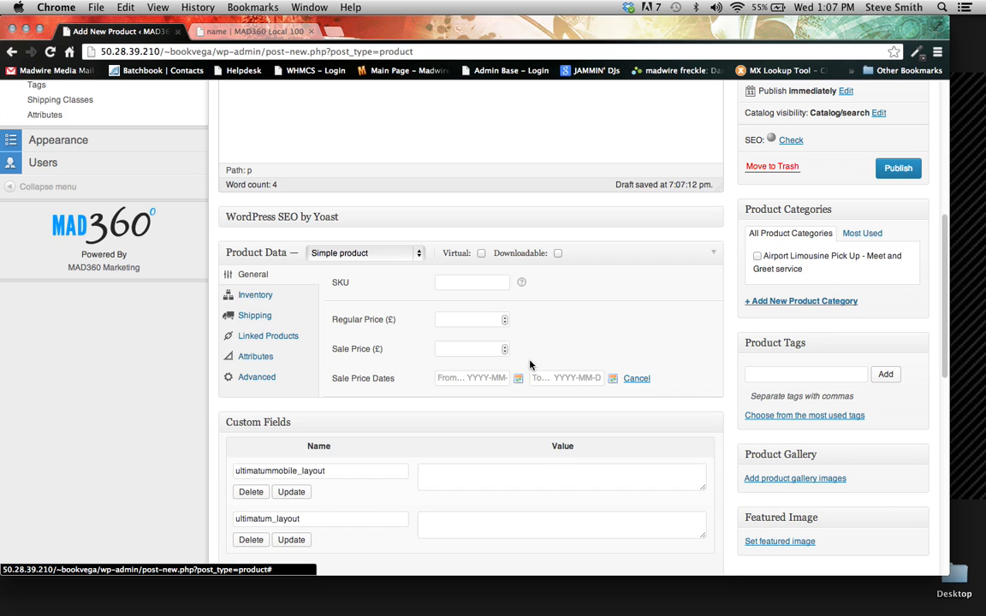
{"action": "left_click", "coordinate": [518, 379]}
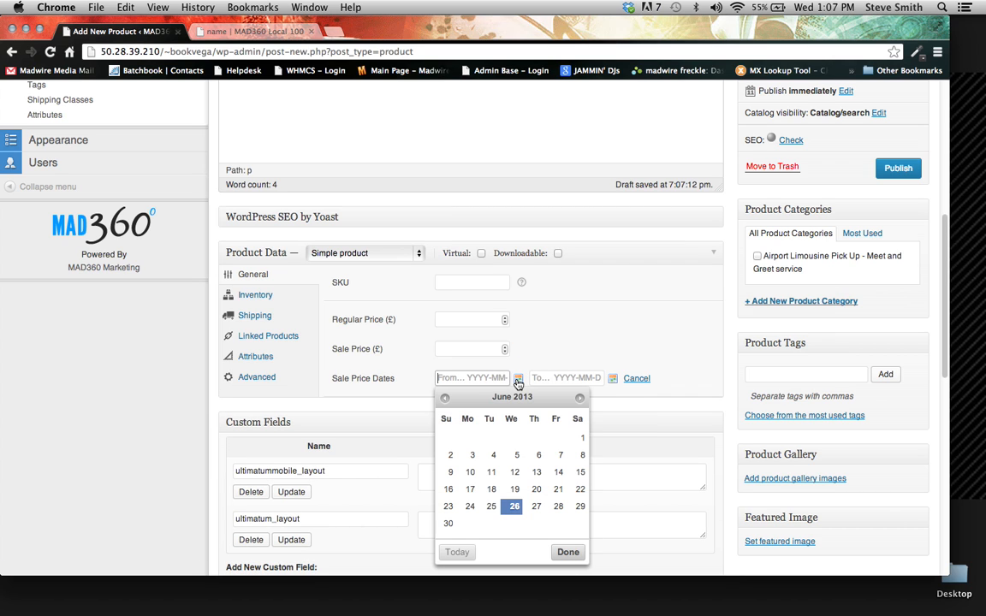
{"action": "left_click", "coordinate": [513, 505]}
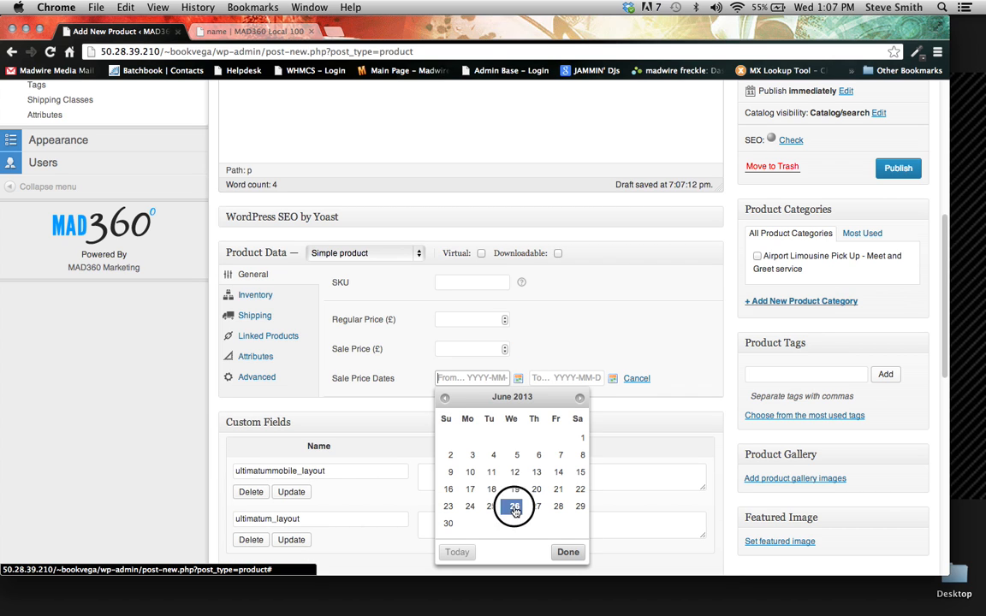
{"action": "left_click", "coordinate": [612, 378]}
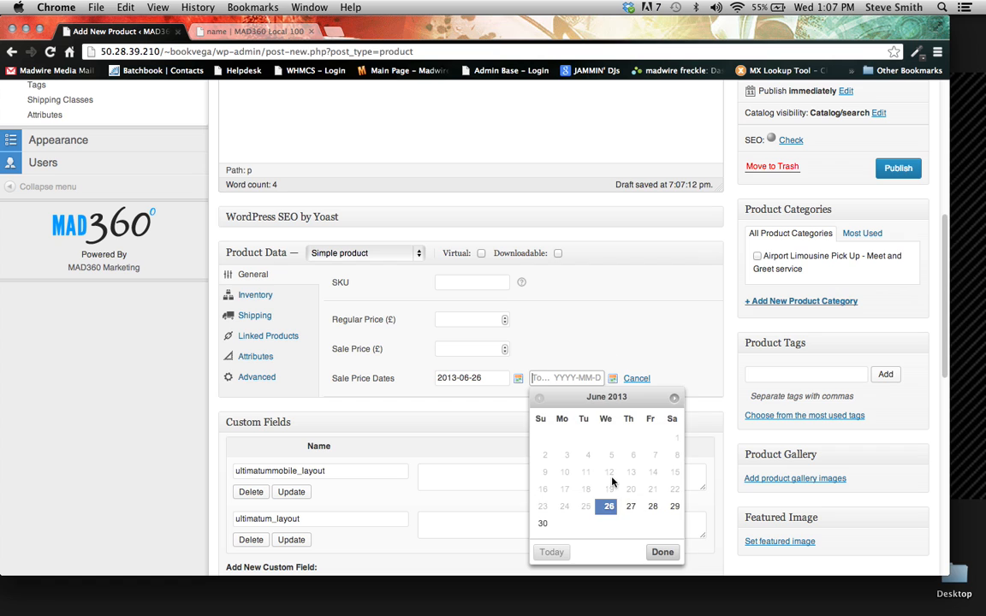
{"action": "left_click", "coordinate": [650, 507]}
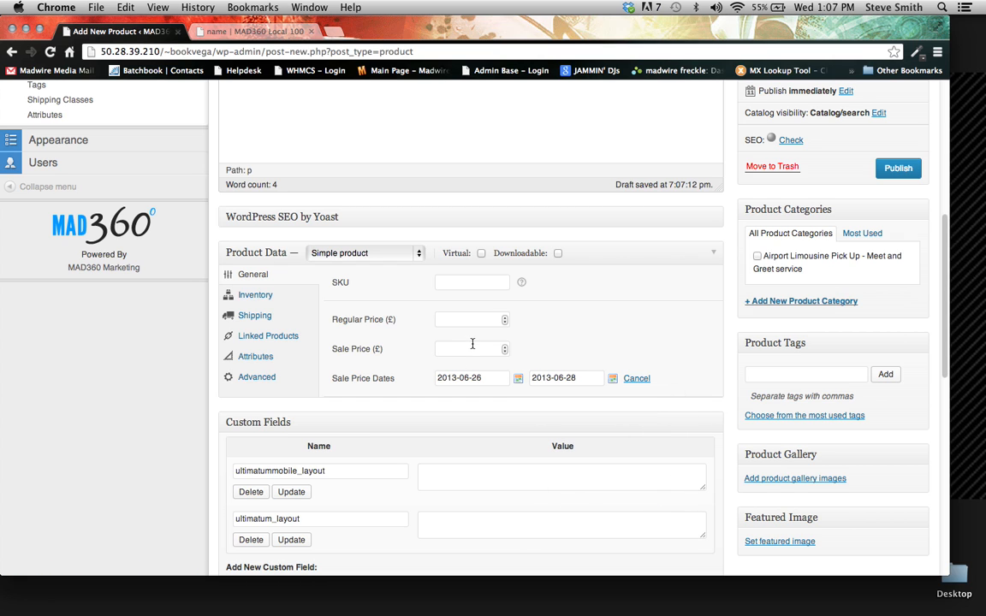
- Enable stock management in the inventory settings with a stock quantity of 12, status In stock and backorders set to Do not allow
{"action": "left_click", "coordinate": [258, 296]}
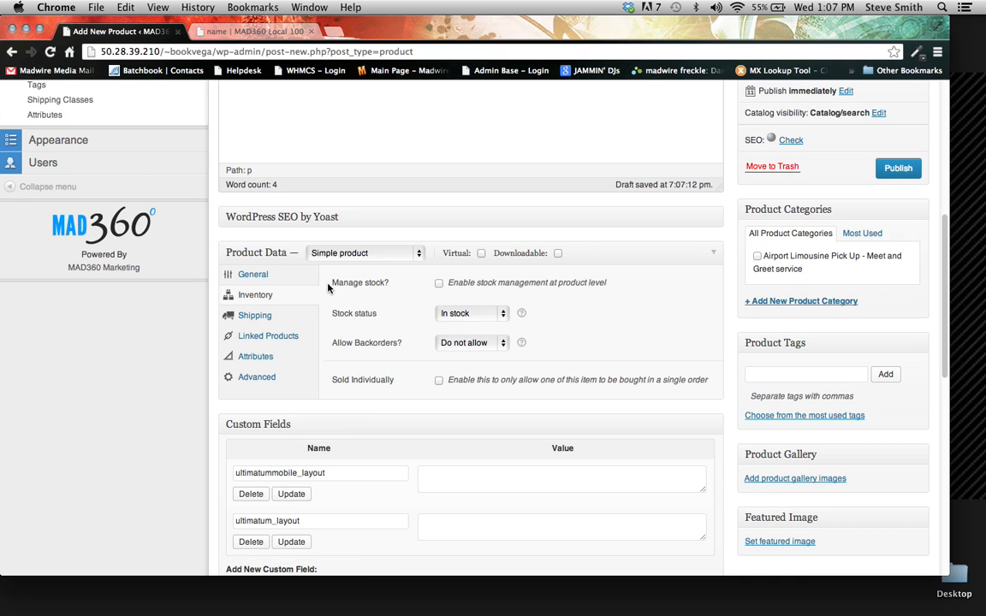
{"action": "left_click", "coordinate": [438, 285]}
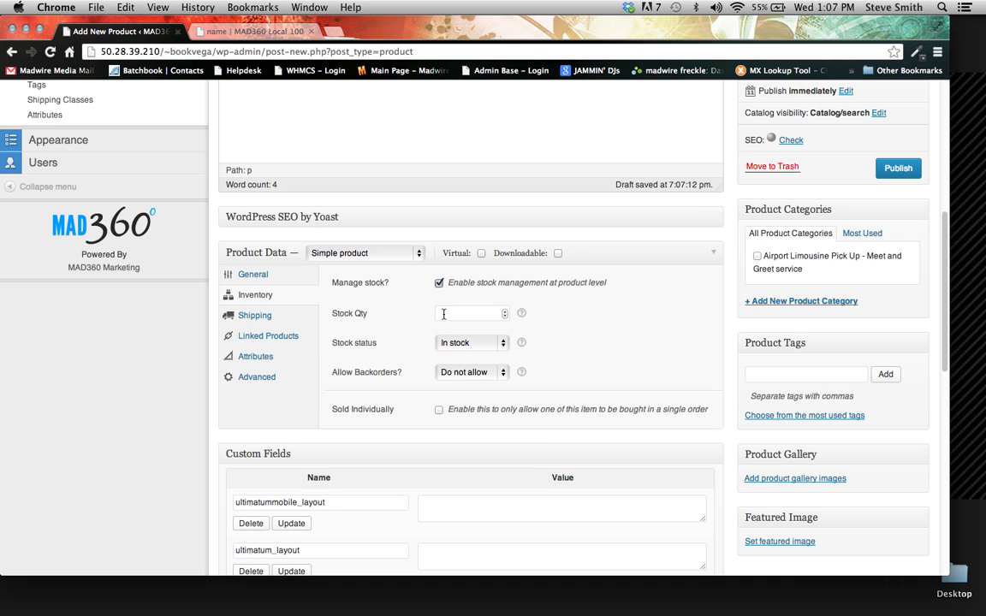
{"action": "left_click", "coordinate": [444, 315]}
{"action": "type", "text": "12"}
{"action": "left_click", "coordinate": [458, 345]}
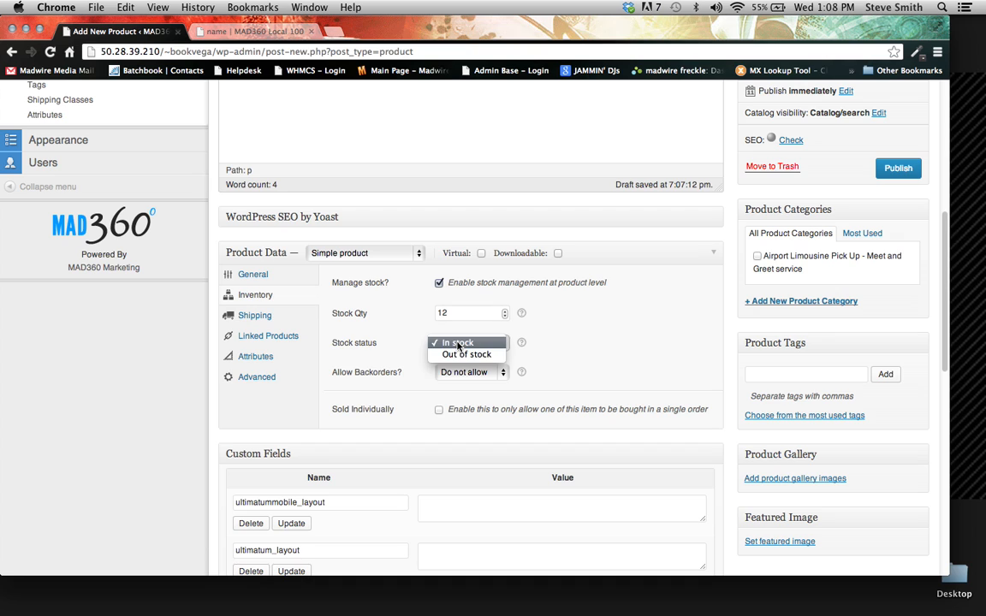
{"action": "left_click", "coordinate": [458, 344]}
{"action": "left_click", "coordinate": [467, 374]}
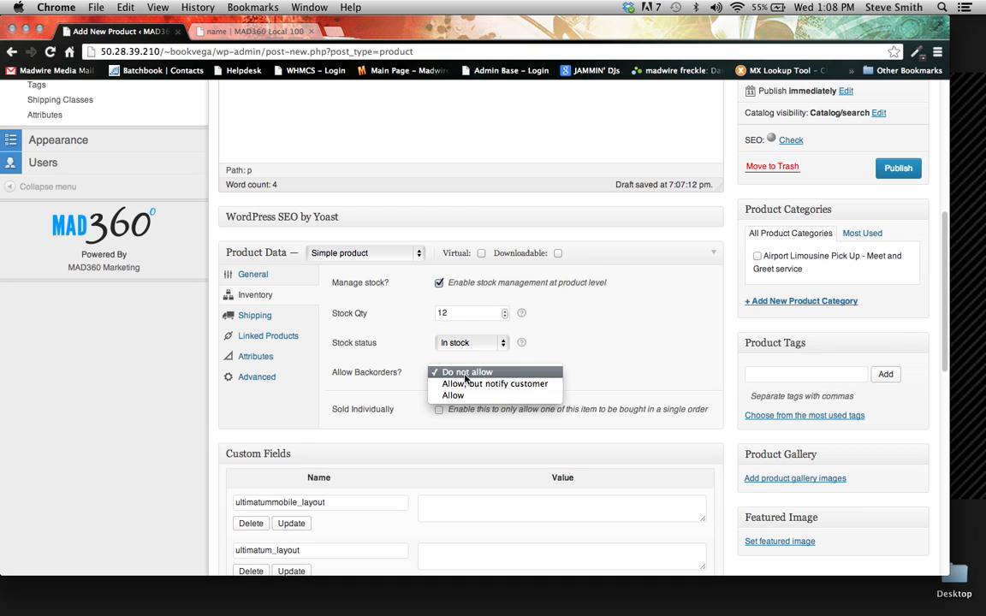
{"action": "left_click", "coordinate": [398, 391]}
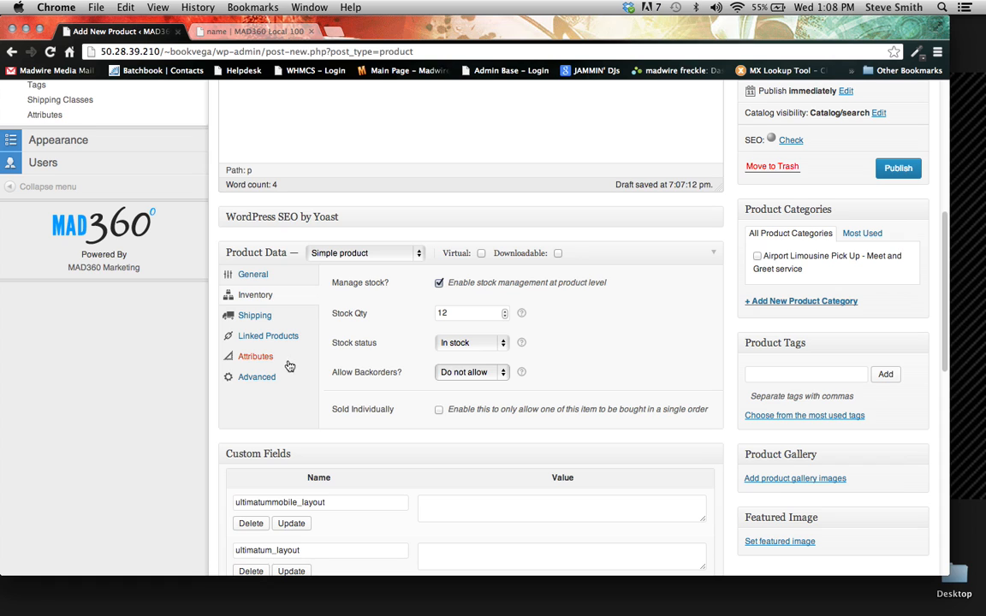
- Assign the product to the category Airport Limousine Pick Up - Meet and Greet service
{"action": "scroll", "coordinate": [290, 390], "scroll_direction": "down", "scroll_amount": 1}
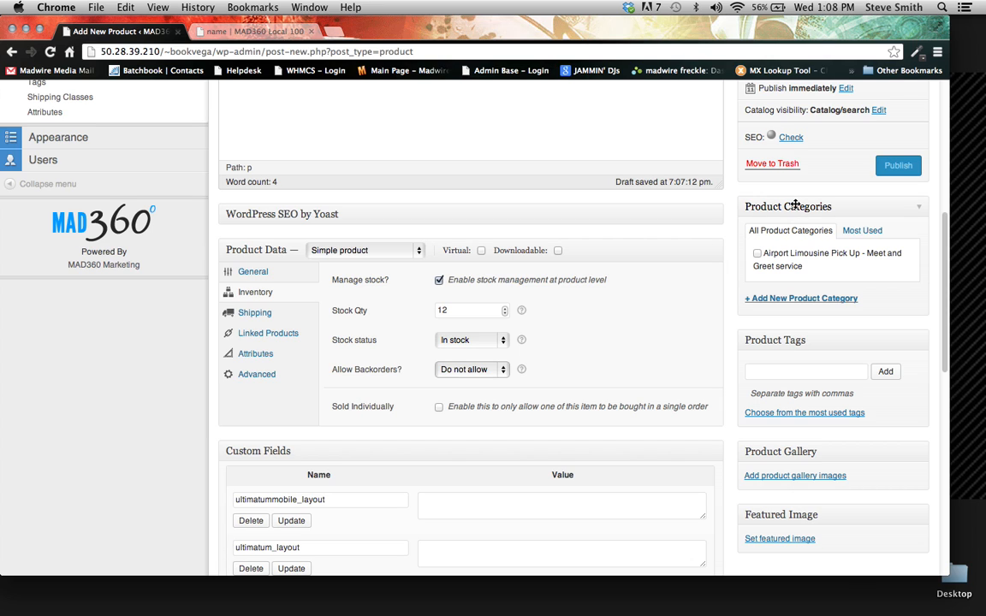
{"action": "left_click", "coordinate": [757, 255]}
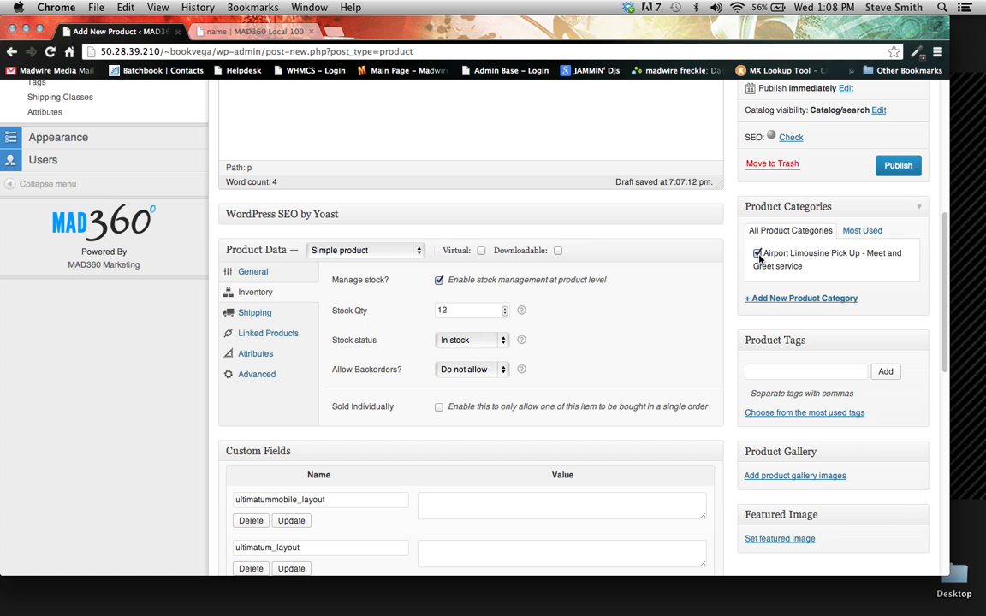
- Begin a new product category, clear its trial name "je;vjbefv", and choose Airport Limousine Pick Up – Meet and Greet service as its parent
{"action": "left_click", "coordinate": [802, 300]}
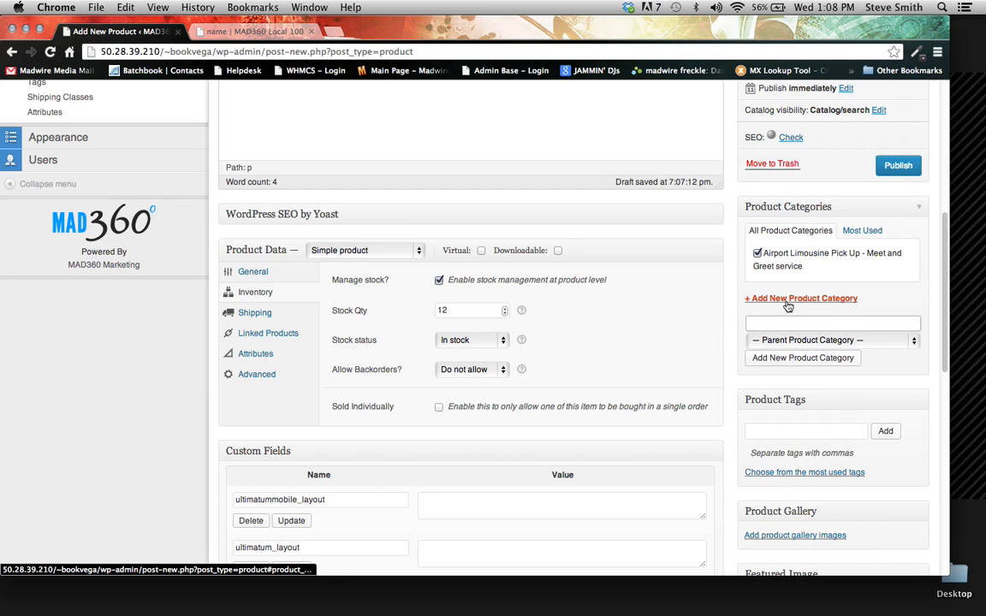
{"action": "type", "text": "je;vjbefv"}
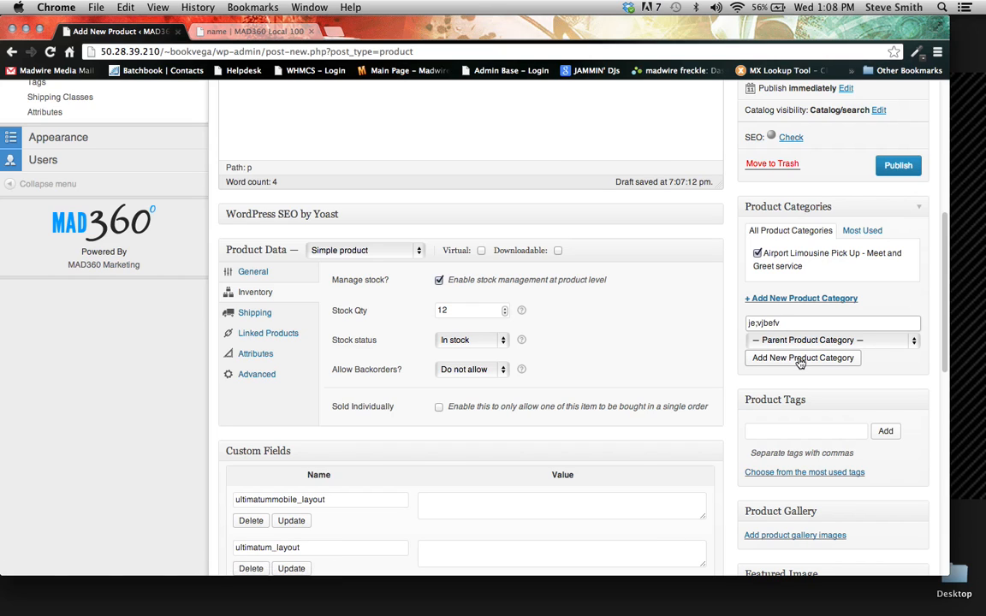
{"action": "key", "text": "BackSpace"}
{"action": "key", "text": "BackSpace"}
{"action": "key", "text": "BackSpace"}
{"action": "key", "text": "BackSpace"}
{"action": "key", "text": "BackSpace"}
{"action": "key", "text": "BackSpace"}
{"action": "key", "text": "BackSpace"}
{"action": "key", "text": "BackSpace"}
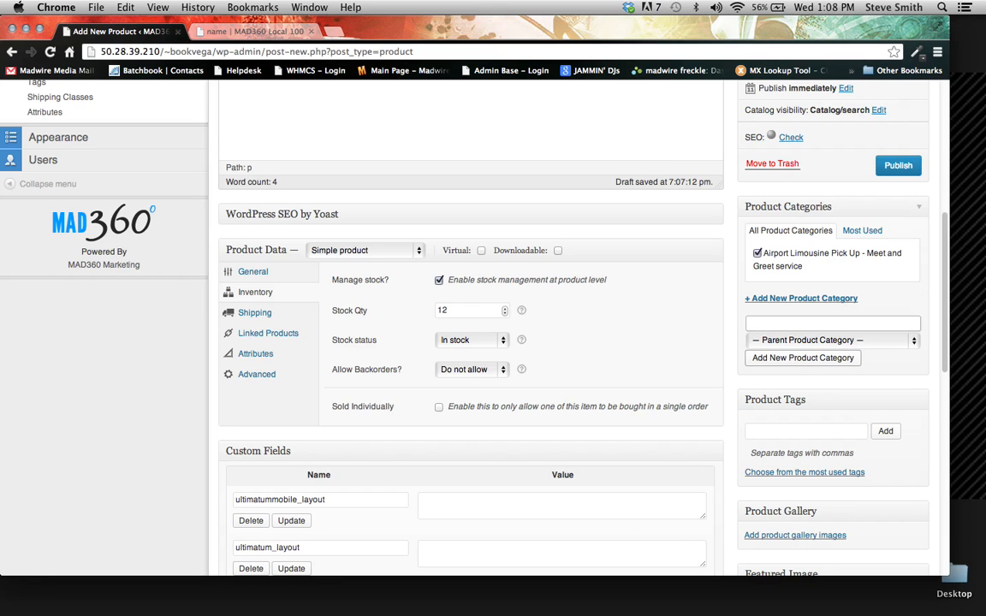
{"action": "left_click", "coordinate": [796, 341]}
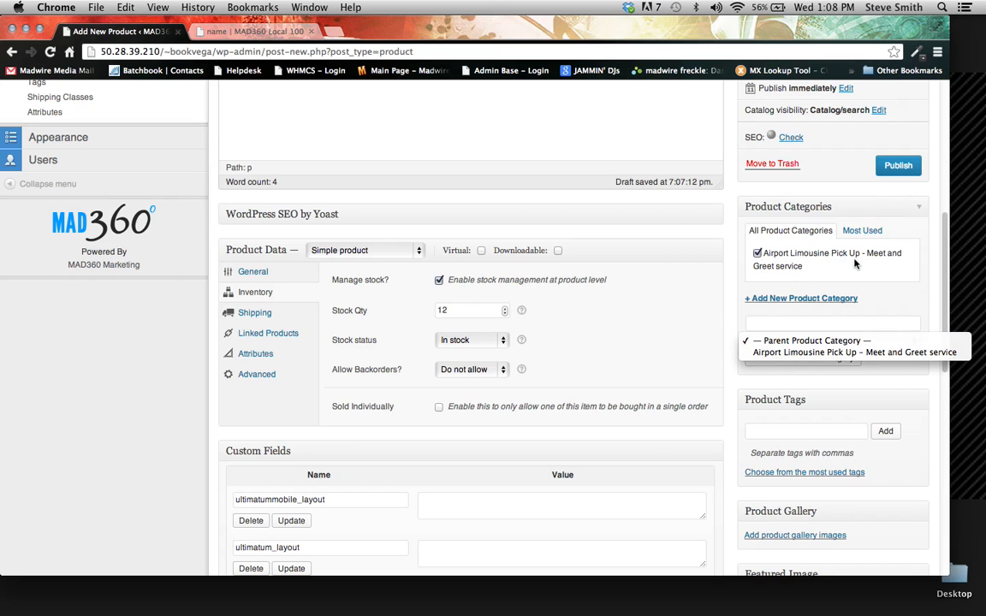
{"action": "left_click", "coordinate": [797, 352]}
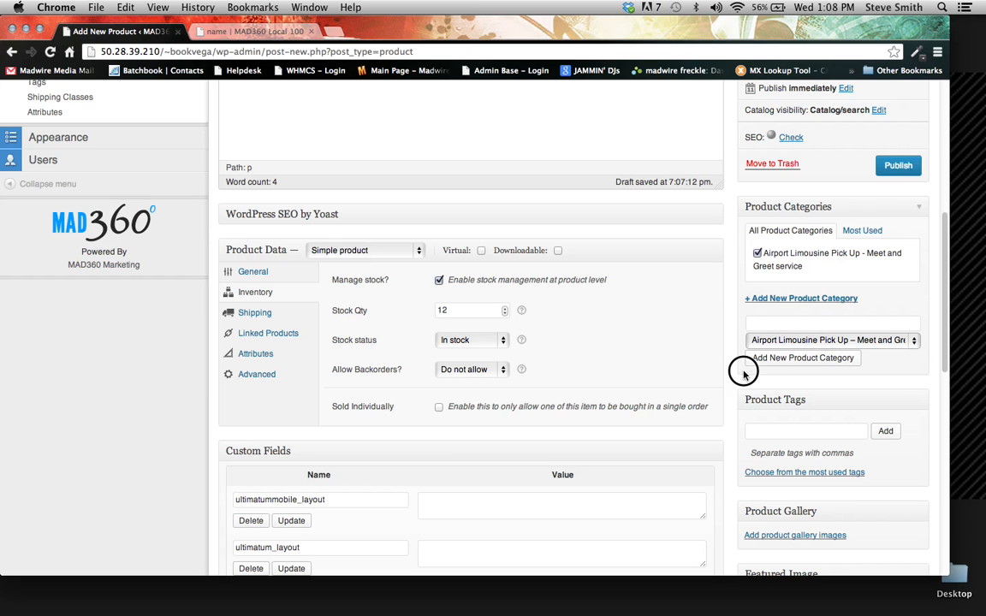
- Enter "baloons" as the product tag without adding it
{"action": "scroll", "coordinate": [562, 342], "scroll_direction": "down", "scroll_amount": 1}
{"action": "scroll", "coordinate": [600, 342], "scroll_direction": "down", "scroll_amount": 1}
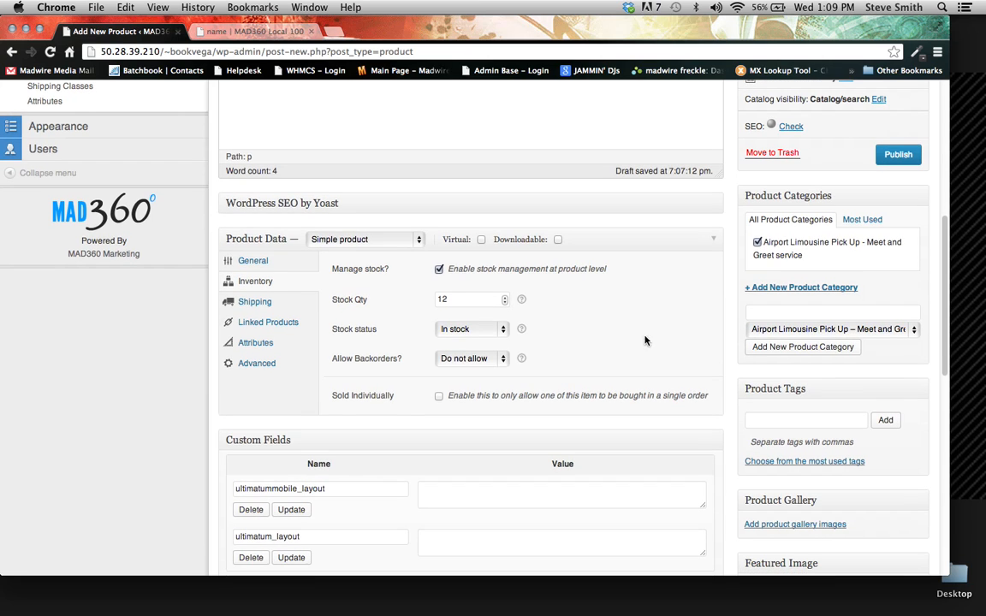
{"action": "scroll", "coordinate": [753, 315], "scroll_direction": "down", "scroll_amount": 5}
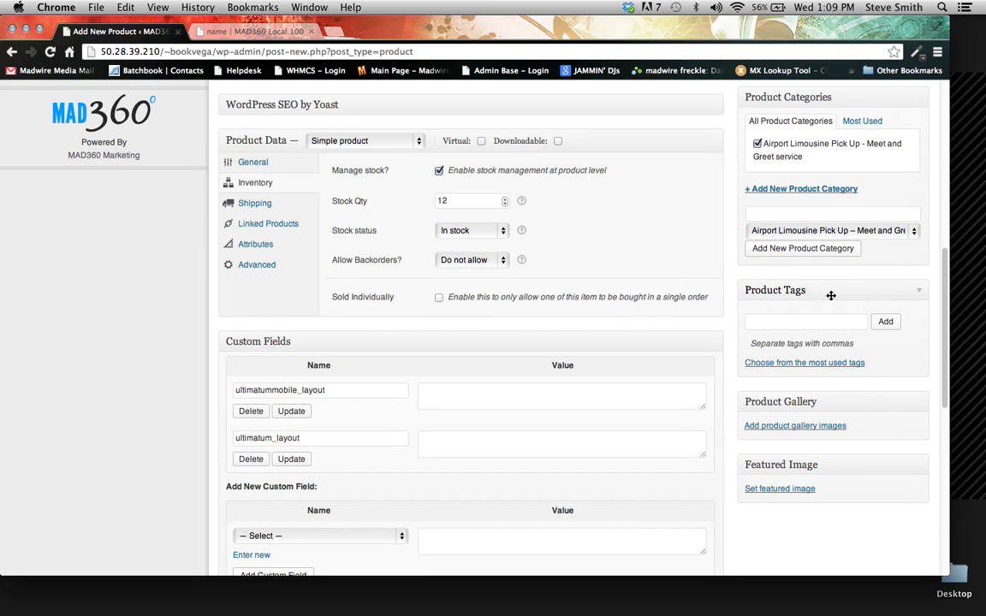
{"action": "left_click", "coordinate": [758, 323]}
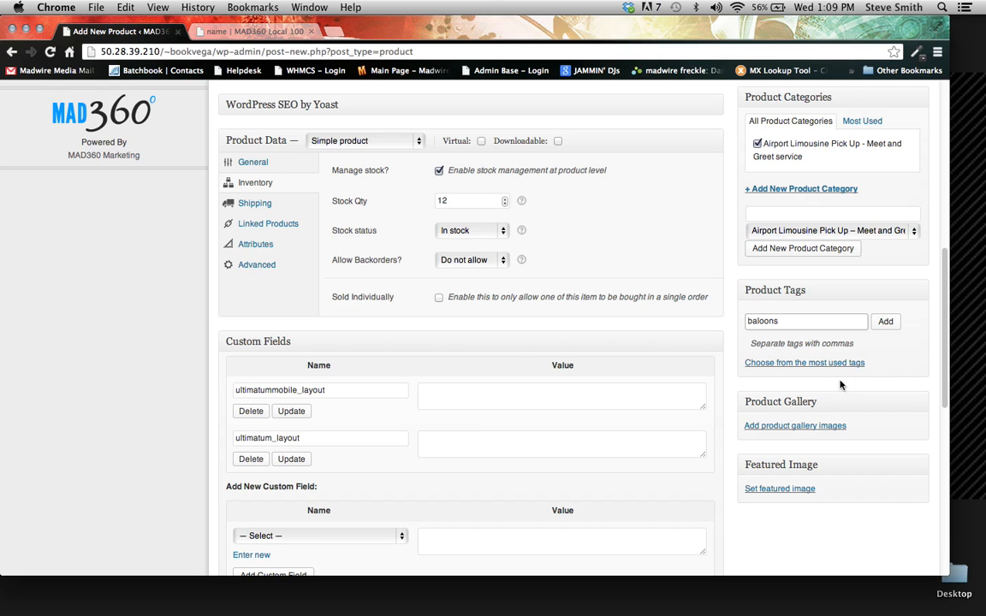
{"action": "scroll", "coordinate": [591, 318], "scroll_direction": "down", "scroll_amount": 1}
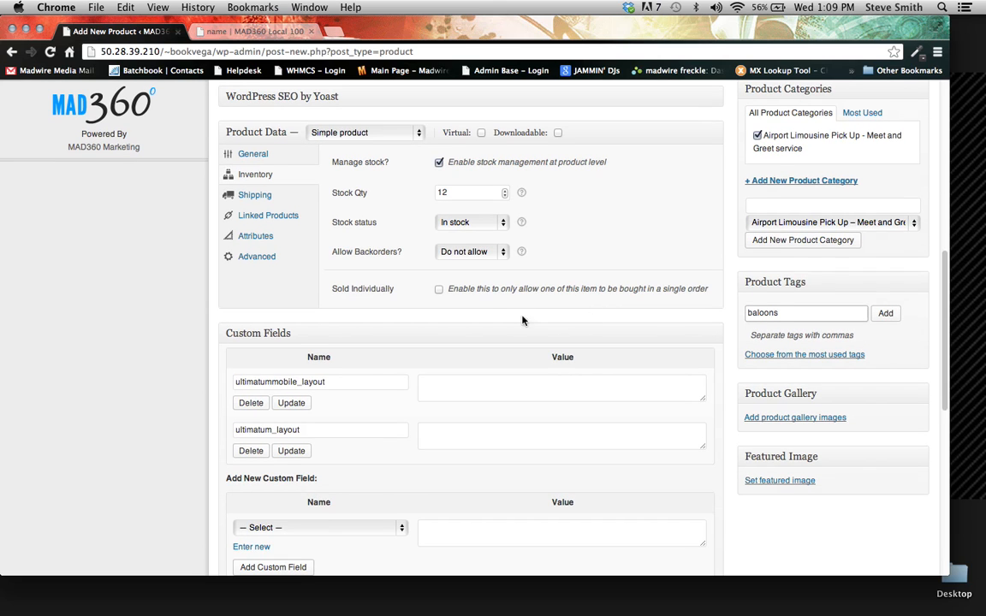
- Review the file upload and media library options for adding product gallery images, and close the dialog without adding any
{"action": "scroll", "coordinate": [676, 317], "scroll_direction": "down", "scroll_amount": 1}
{"action": "scroll", "coordinate": [675, 316], "scroll_direction": "down", "scroll_amount": 5}
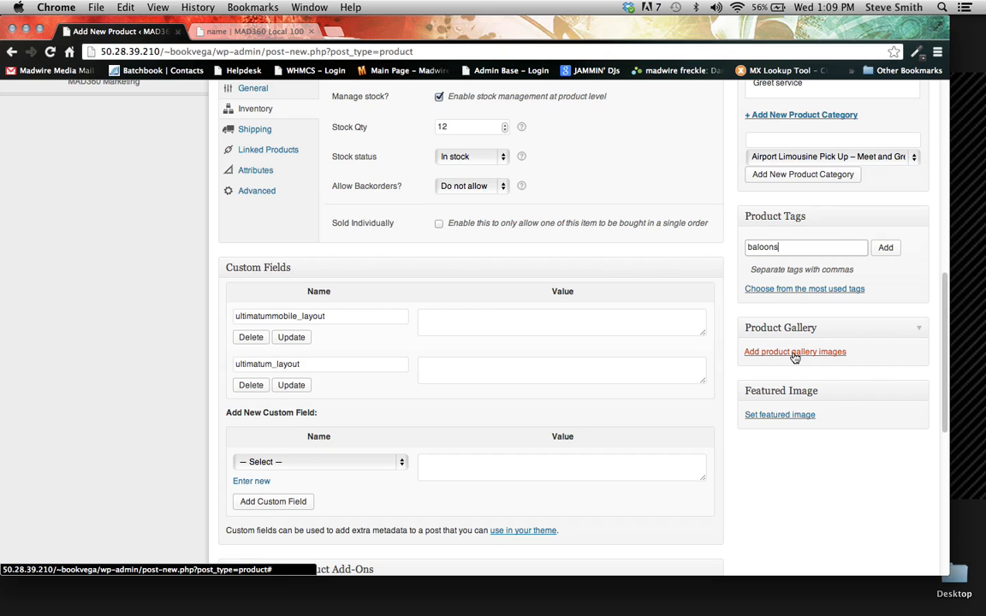
{"action": "left_click", "coordinate": [794, 353]}
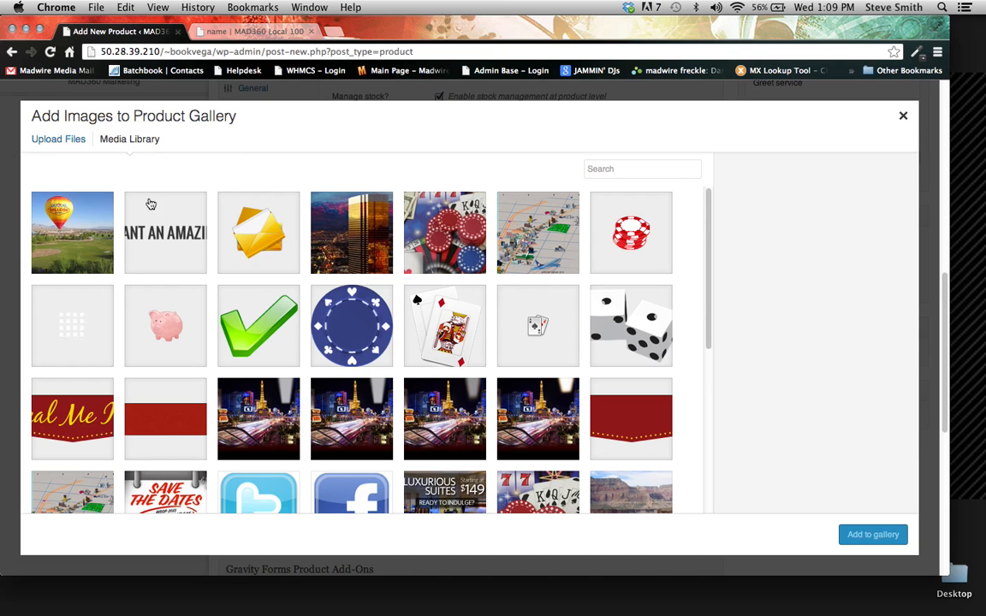
{"action": "left_click", "coordinate": [52, 146]}
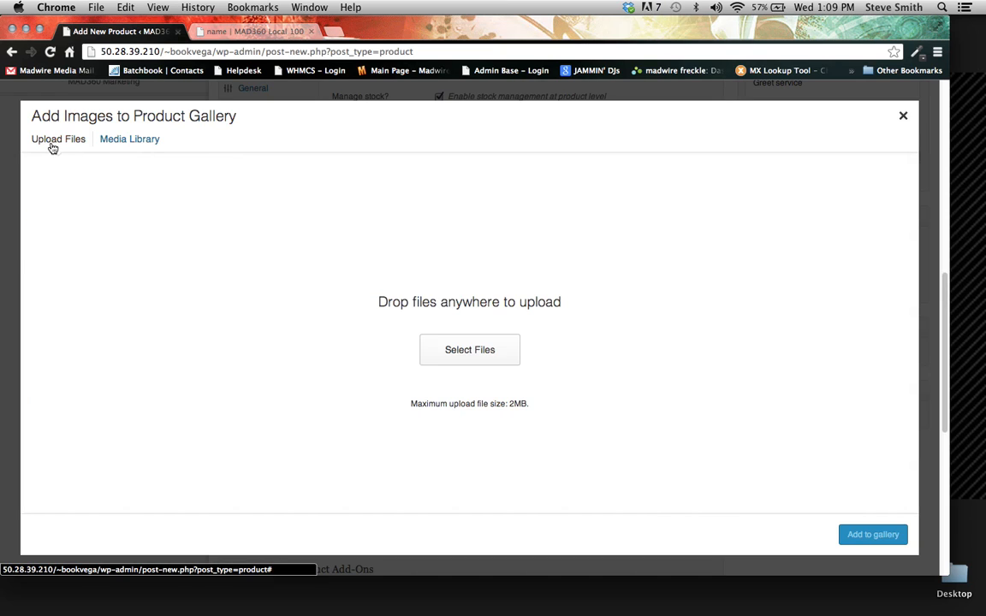
{"action": "left_click", "coordinate": [124, 144]}
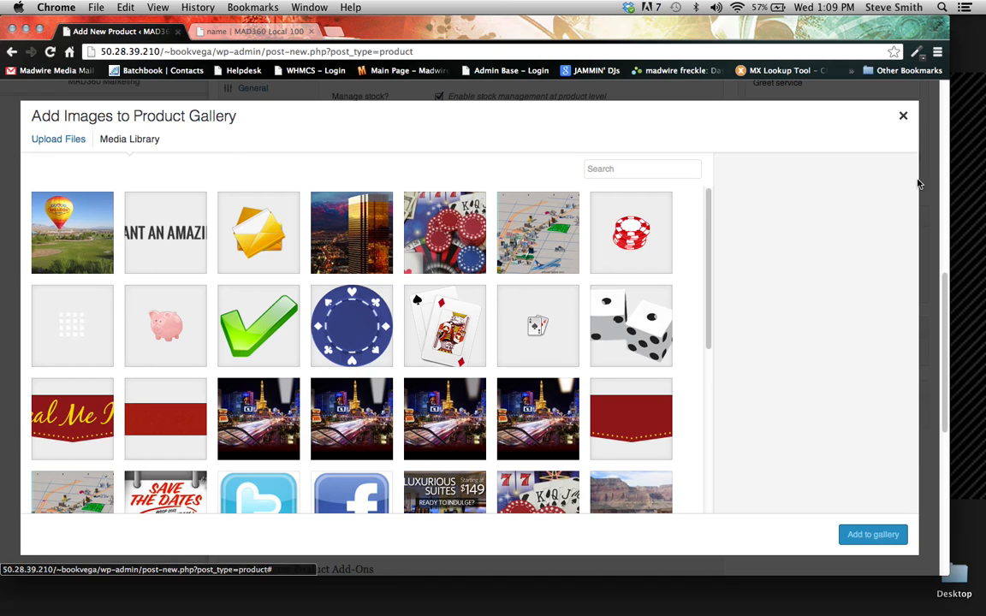
{"action": "left_click", "coordinate": [903, 117]}
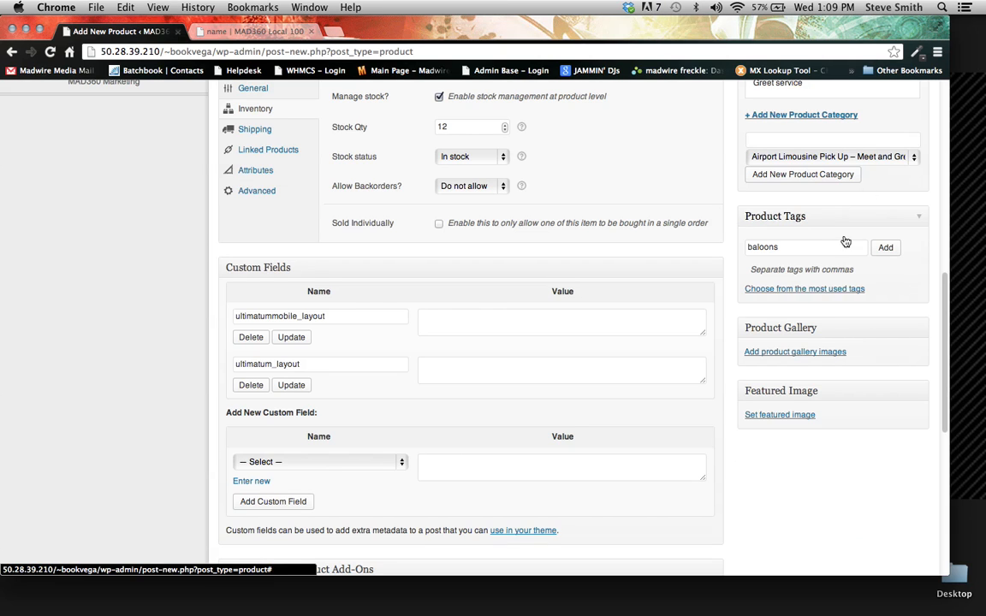
- Set the hot-air balloon photo from the media library as the product's featured image, and remove it again
{"action": "left_click", "coordinate": [770, 421]}
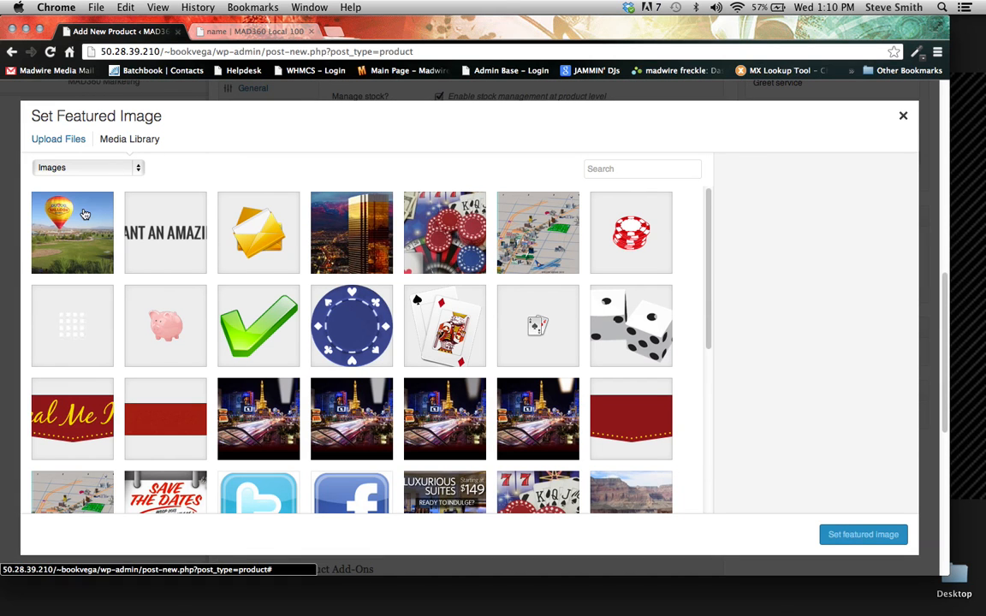
{"action": "left_click", "coordinate": [76, 232]}
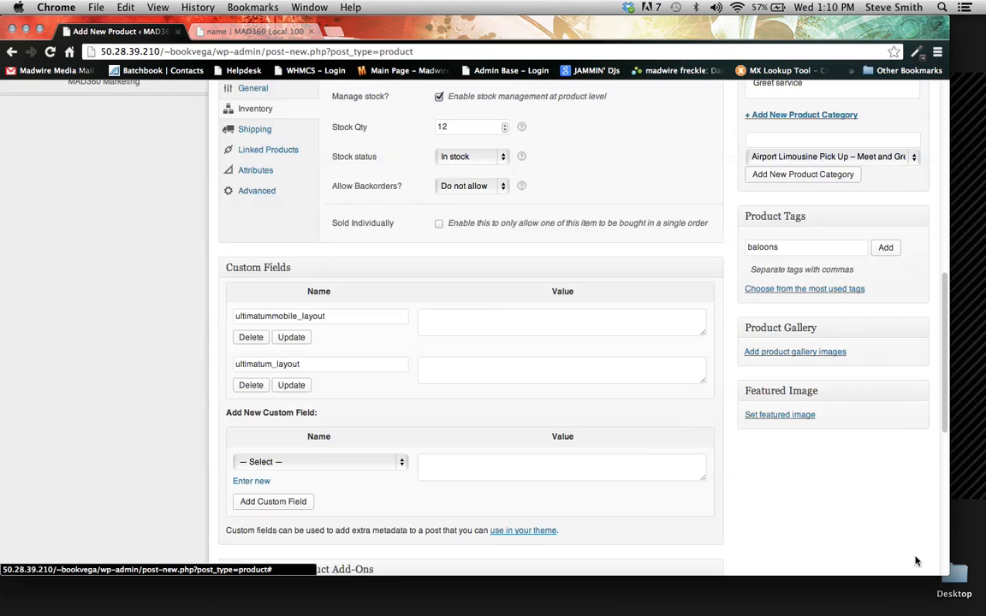
{"action": "left_click", "coordinate": [878, 535]}
{"action": "scroll", "coordinate": [813, 488], "scroll_direction": "down", "scroll_amount": 2}
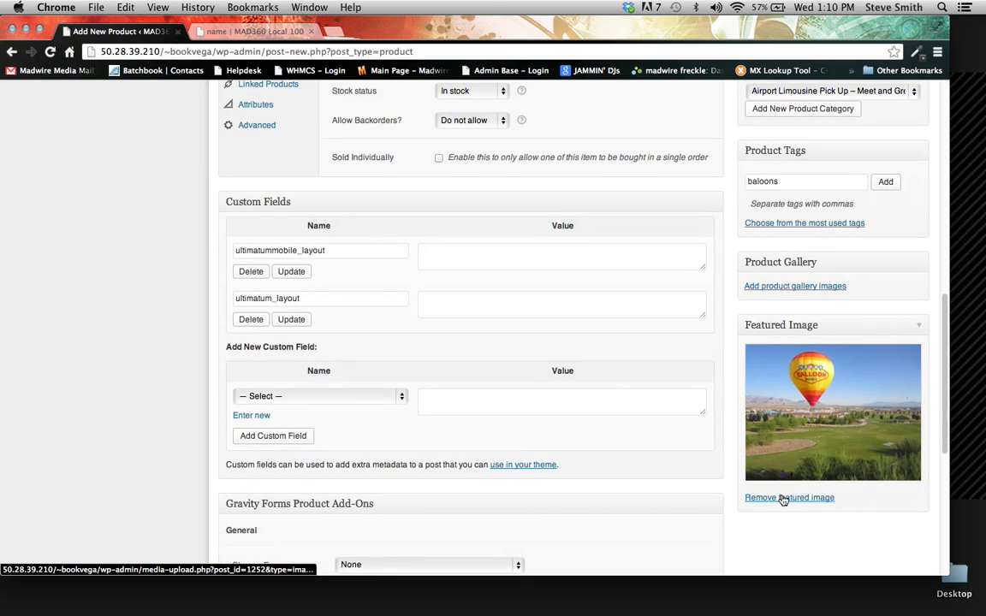
{"action": "left_click", "coordinate": [822, 500]}
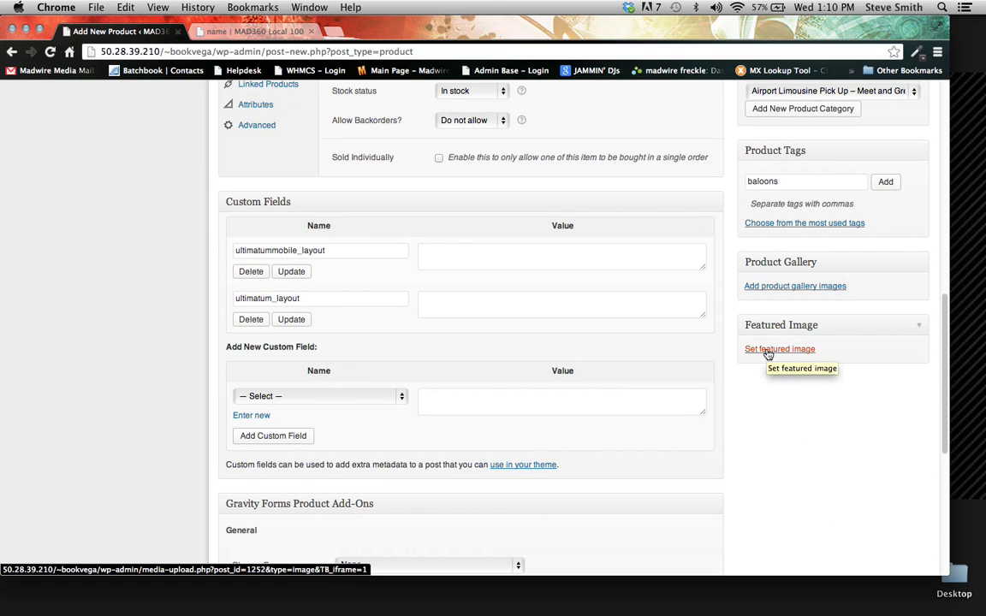
- Check the file upload option for the featured image and close the dialog without choosing a file
{"action": "left_click", "coordinate": [769, 351]}
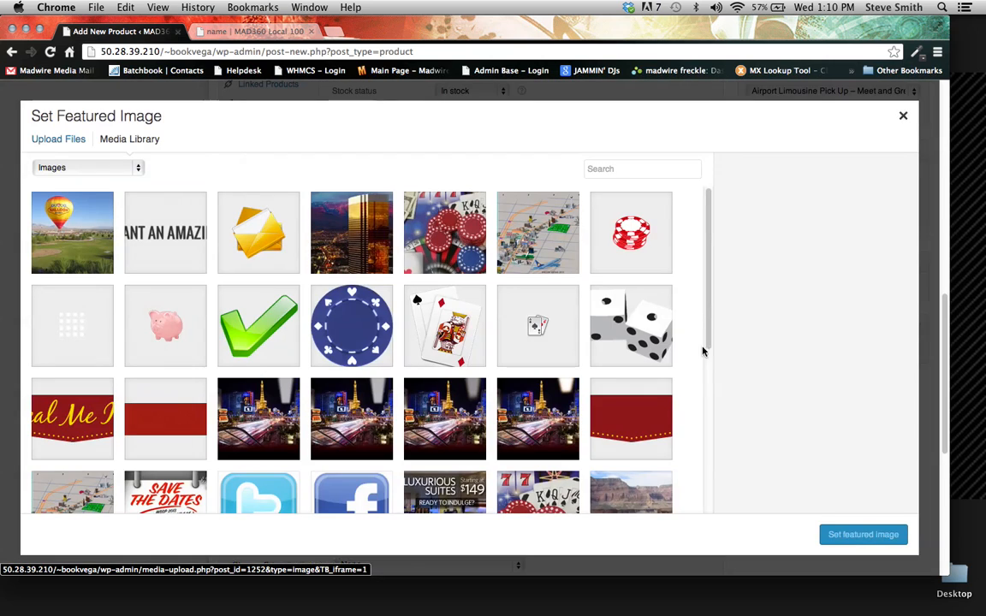
{"action": "left_click", "coordinate": [47, 137]}
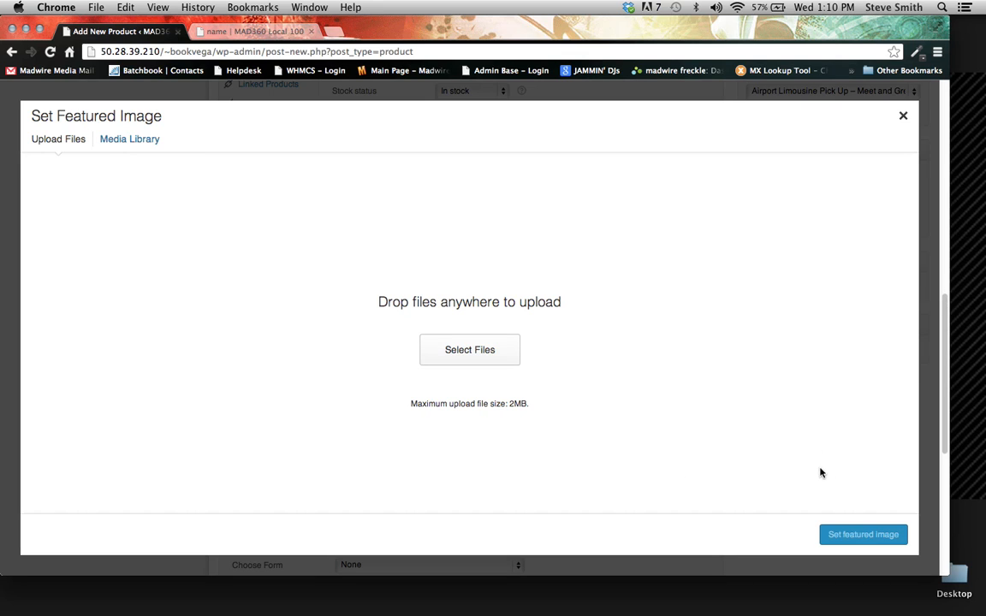
{"action": "left_click", "coordinate": [904, 114]}
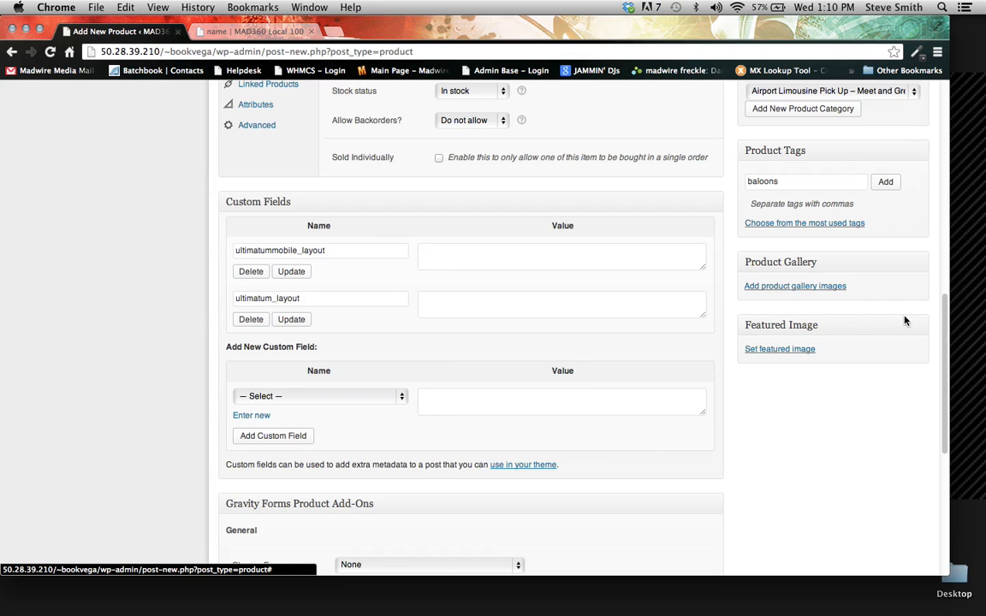
- Go to the products list and open the draft "product name" for editing
{"action": "scroll", "coordinate": [852, 283], "scroll_direction": "up", "scroll_amount": 3}
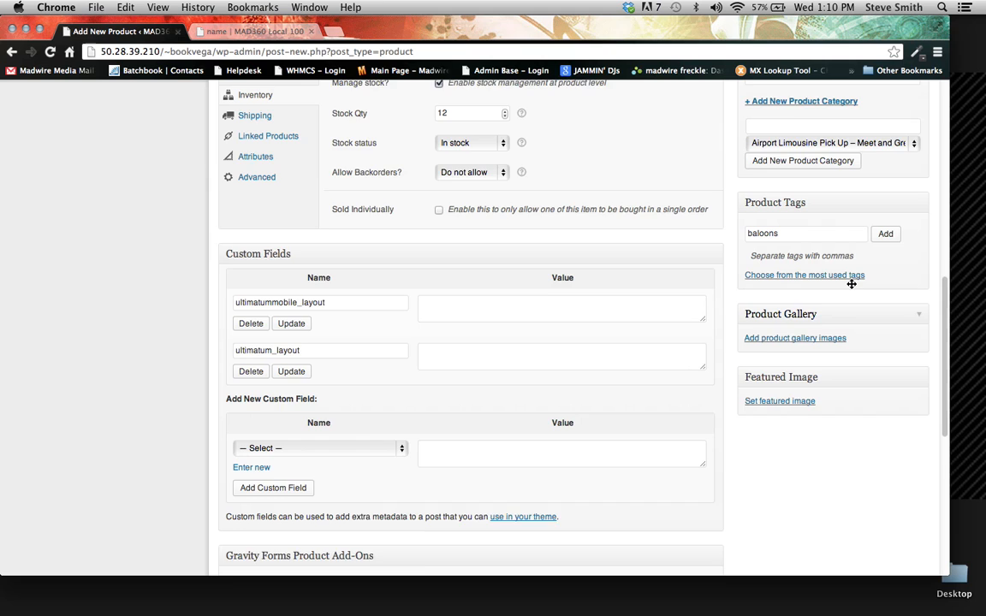
{"action": "scroll", "coordinate": [656, 317], "scroll_direction": "up", "scroll_amount": 10}
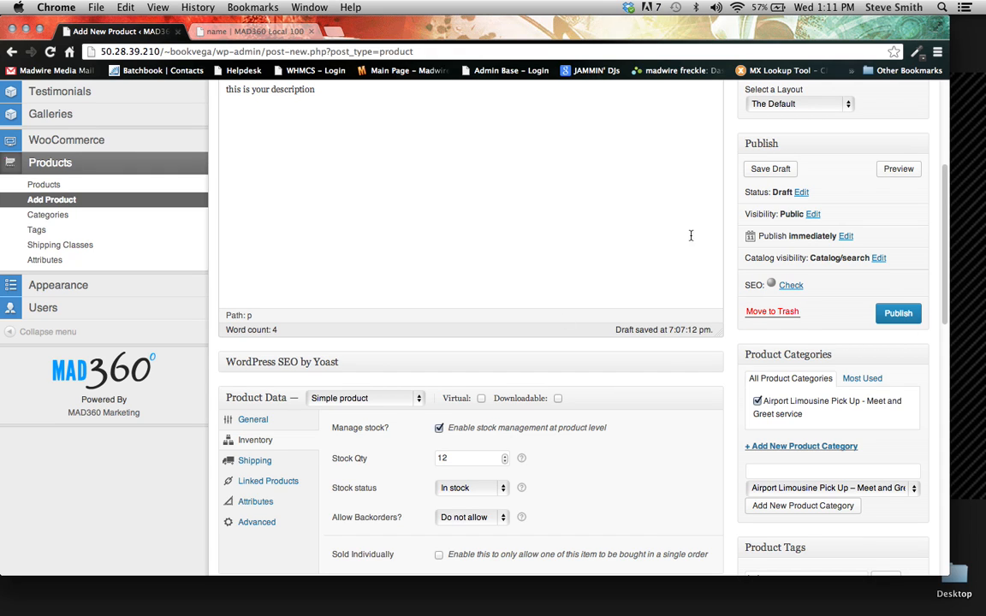
{"action": "left_click", "coordinate": [898, 319]}
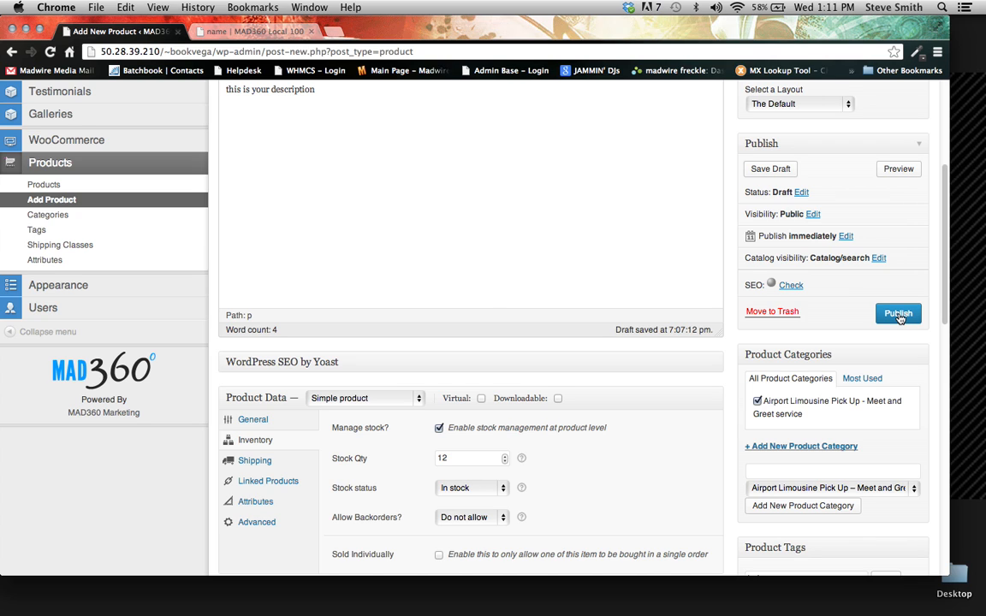
{"action": "left_click", "coordinate": [41, 187]}
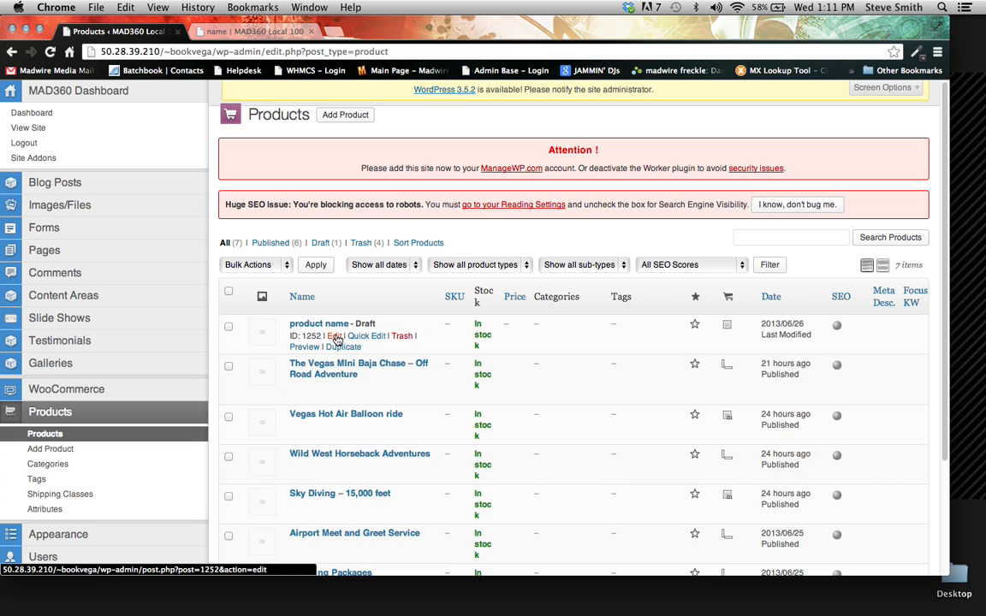
{"action": "left_click", "coordinate": [338, 341]}
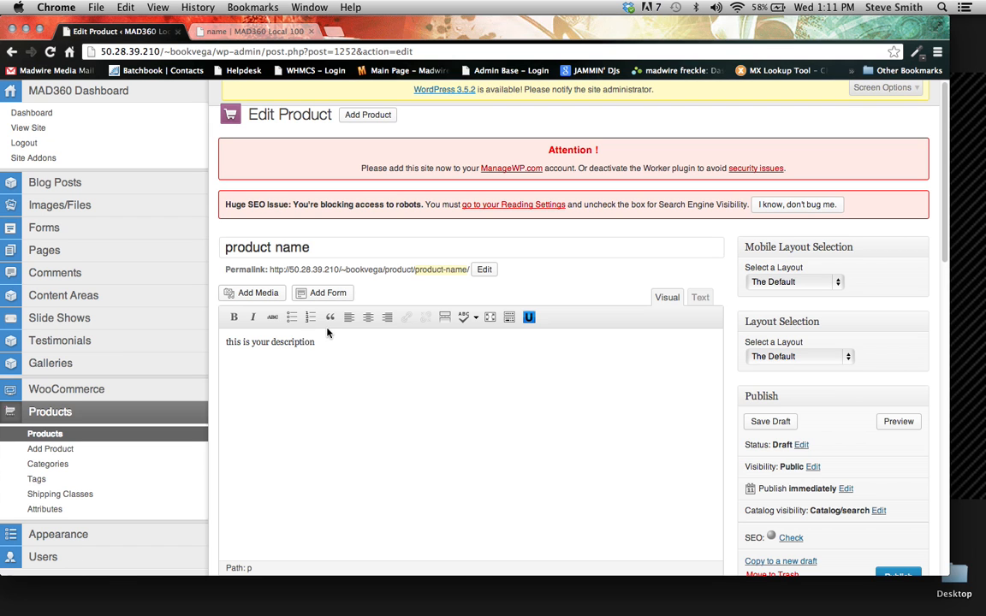
- Expand the product data settings and set the regular price to 12
{"action": "type", "text": "fshnsghsgha"}
{"action": "scroll", "coordinate": [462, 300], "scroll_direction": "down", "scroll_amount": 1}
{"action": "scroll", "coordinate": [598, 331], "scroll_direction": "down", "scroll_amount": 10}
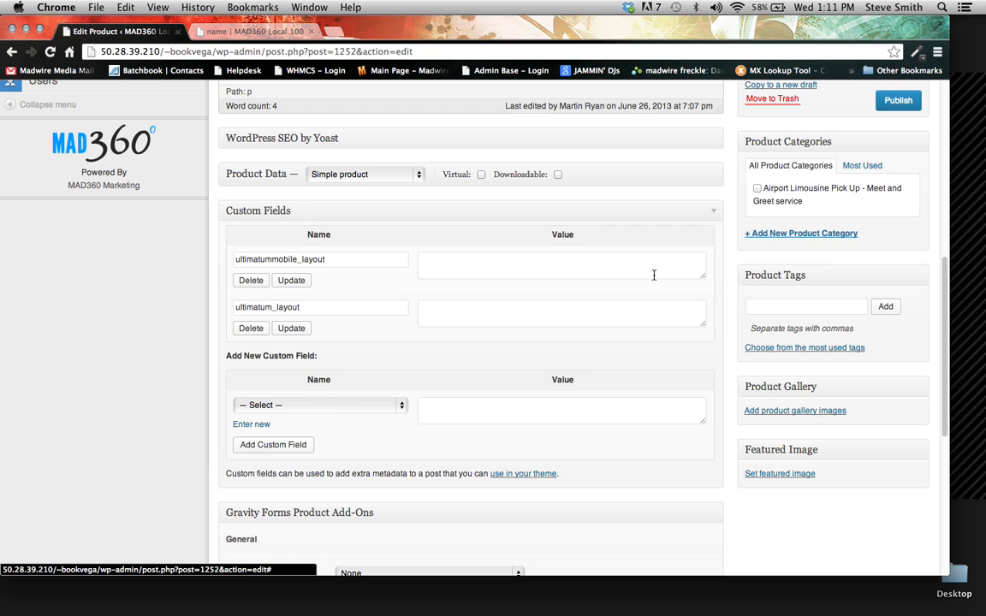
{"action": "left_click", "coordinate": [581, 174]}
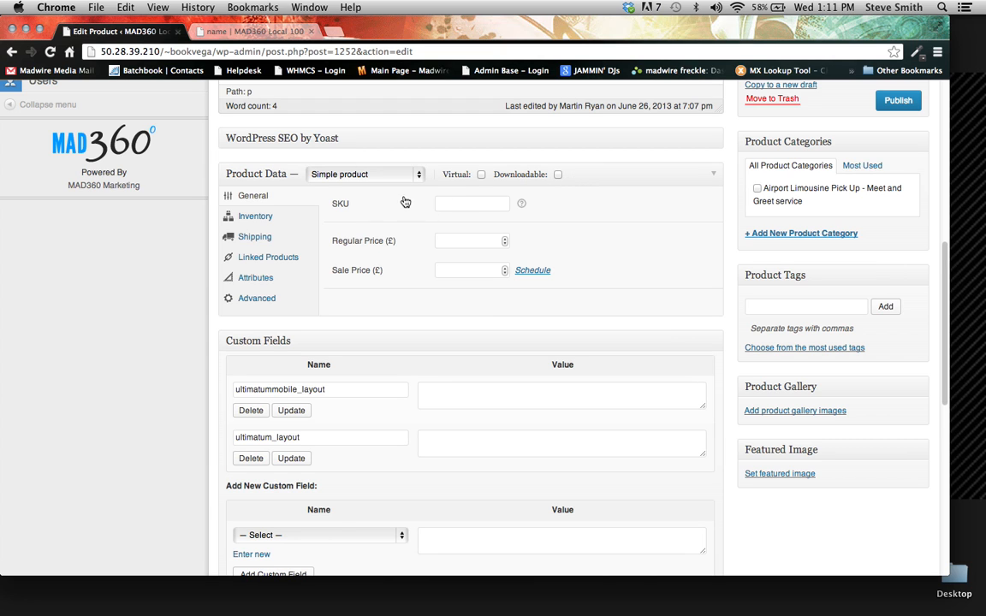
{"action": "left_click", "coordinate": [451, 239]}
{"action": "type", "text": "w"}
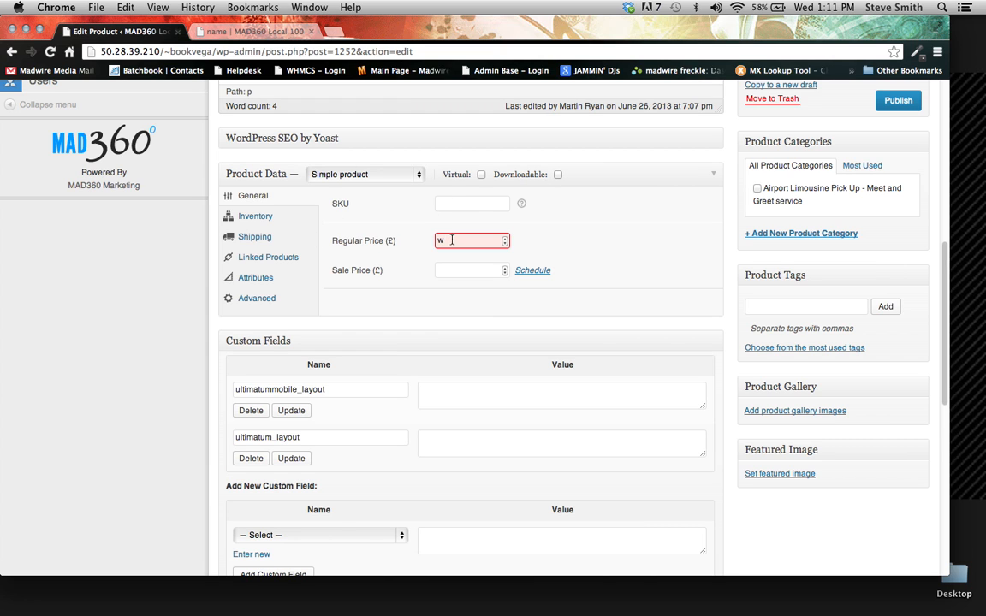
{"action": "key", "text": "BackSpace"}
{"action": "type", "text": "12"}
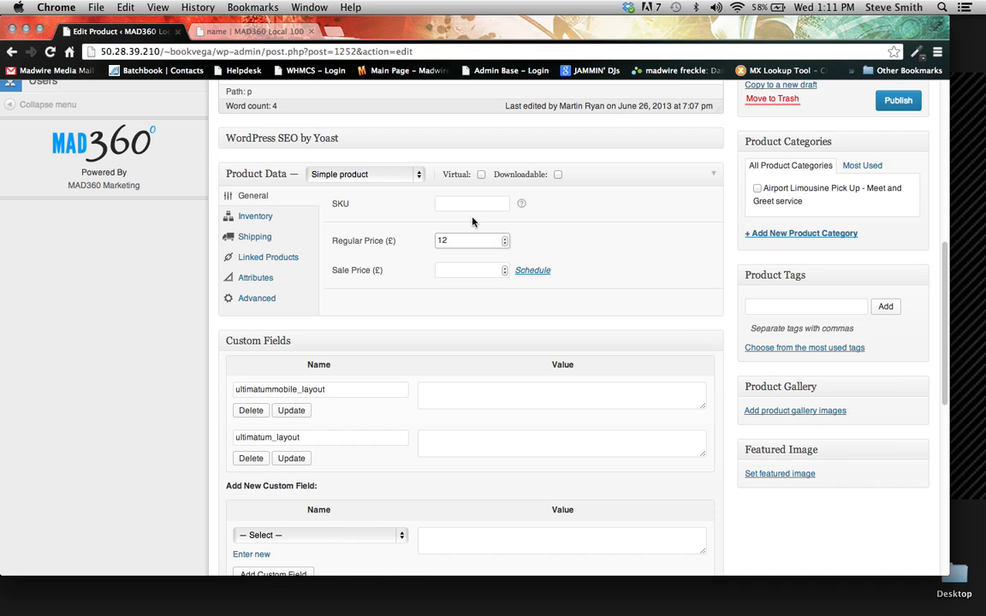